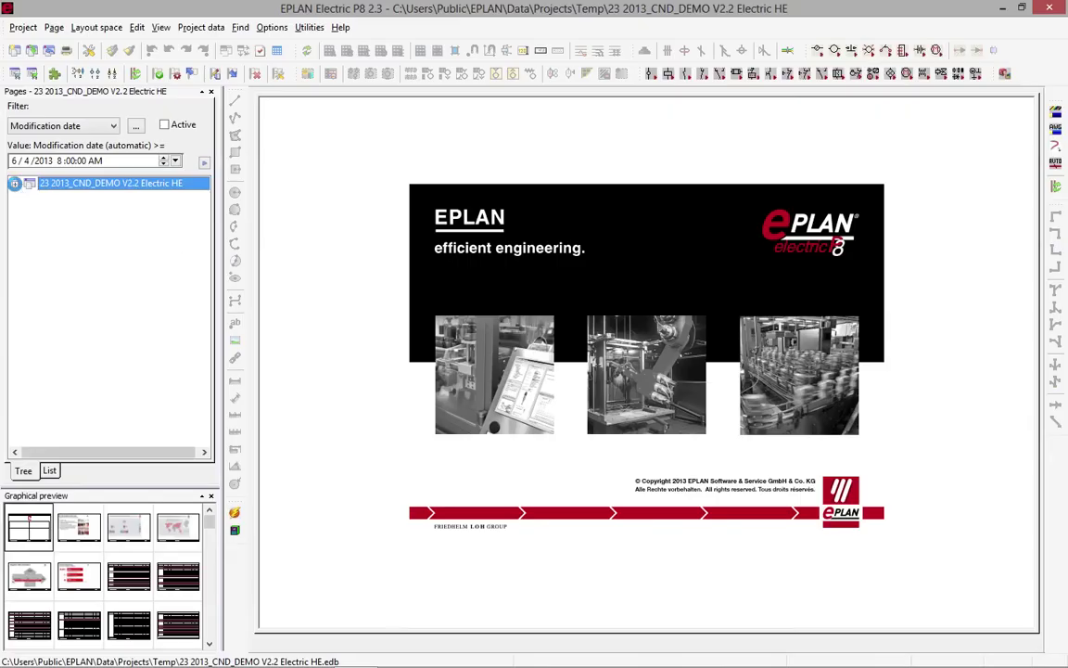
Expand the 2013_CND_DEMO project's page list and open page 49 1756 OVERVIEW.
{"action": "left_click", "coordinate": [14, 187]}
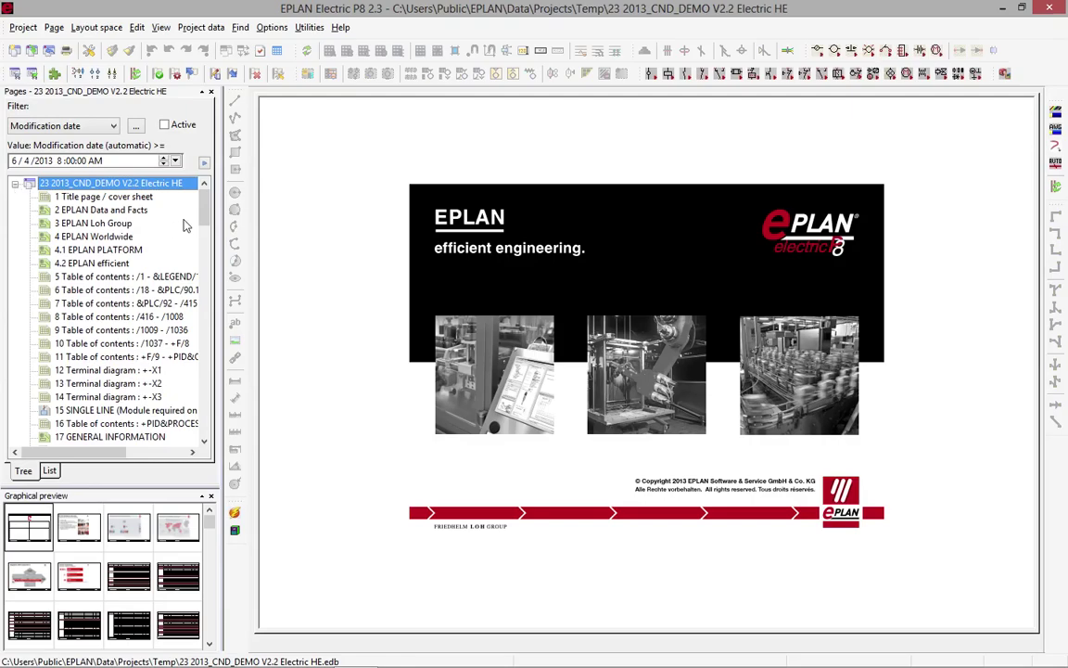
{"action": "left_click_drag", "start_coordinate": [204, 207], "coordinate": [205, 239]}
{"action": "left_click", "coordinate": [102, 277]}
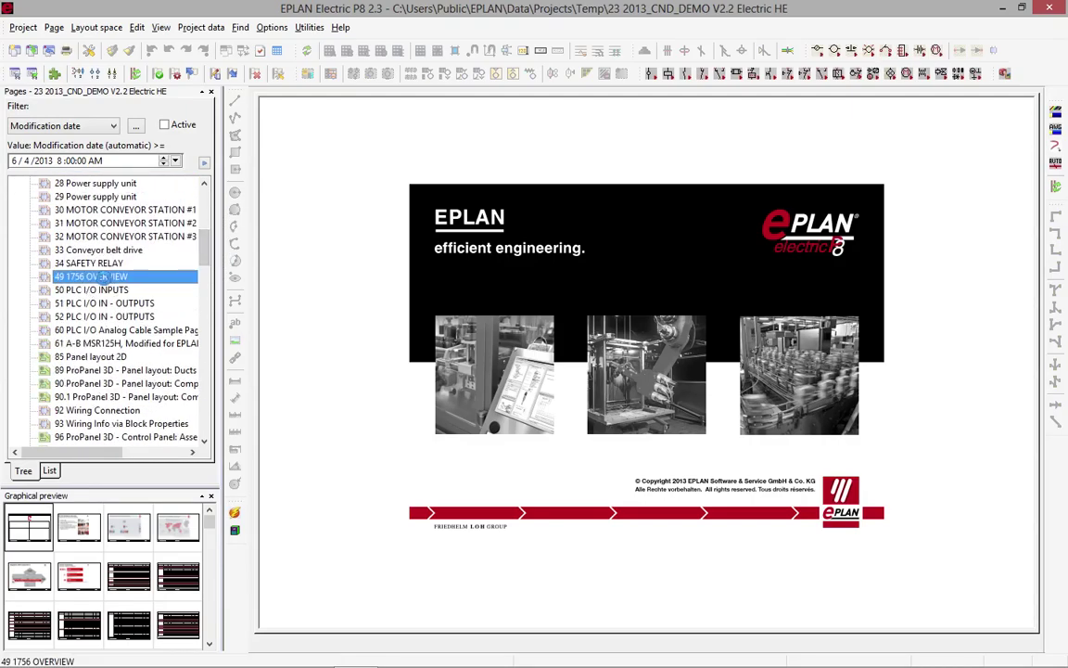
{"action": "double_click", "coordinate": [103, 277]}
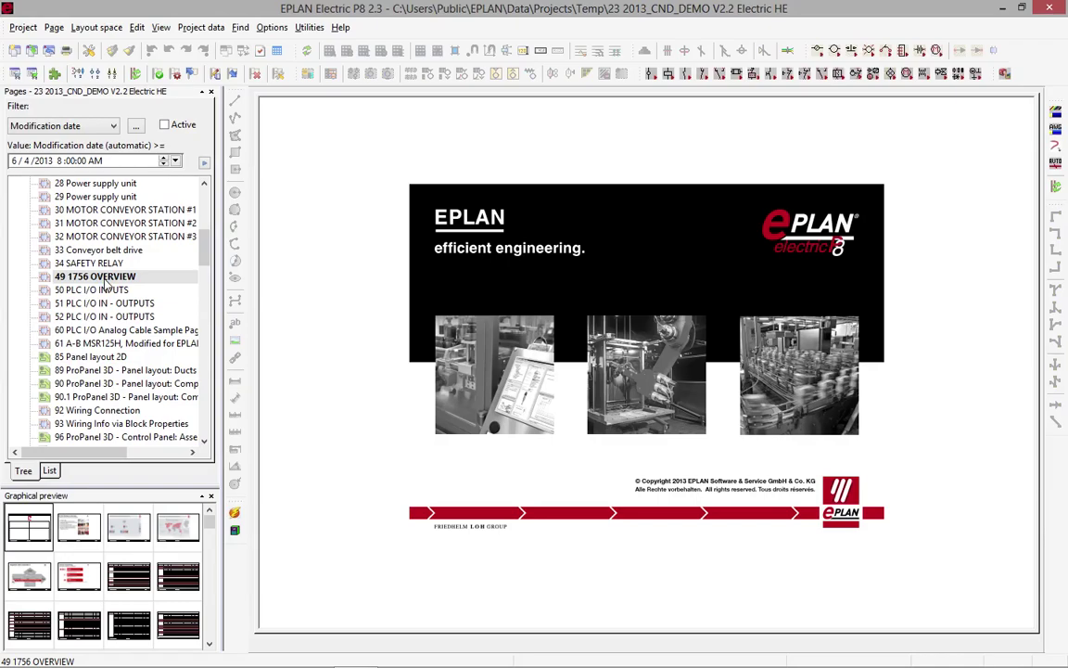
{"action": "double_click", "coordinate": [105, 280]}
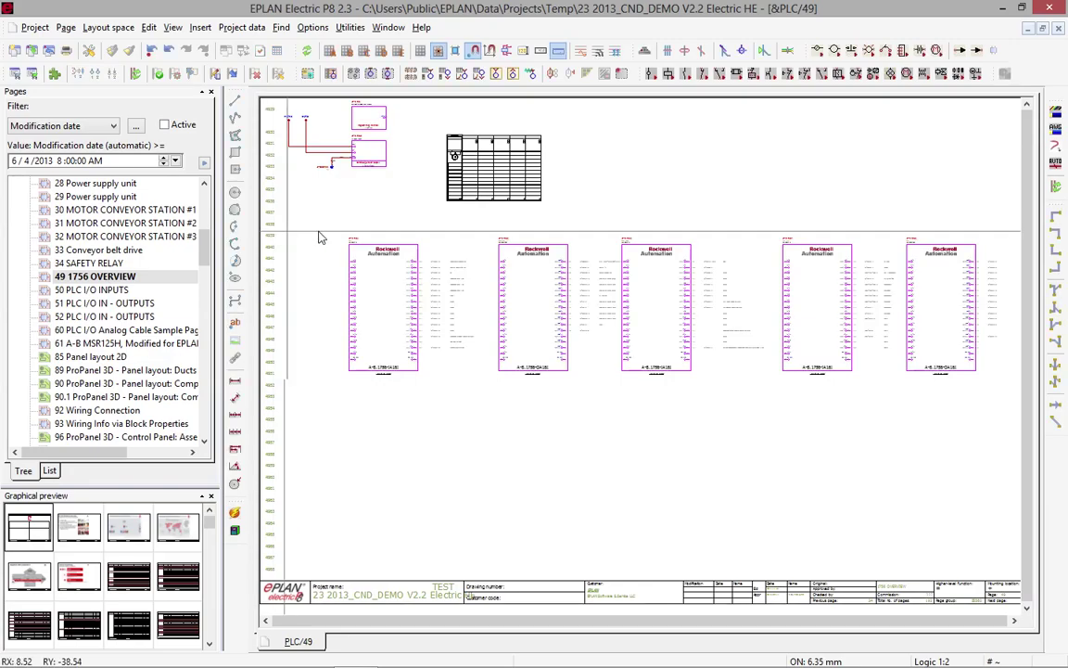
Zoom into the first PLC module, glance at page 50 PLC I/O INPUTS, then return to the full overview.
{"action": "key", "text": "z"}
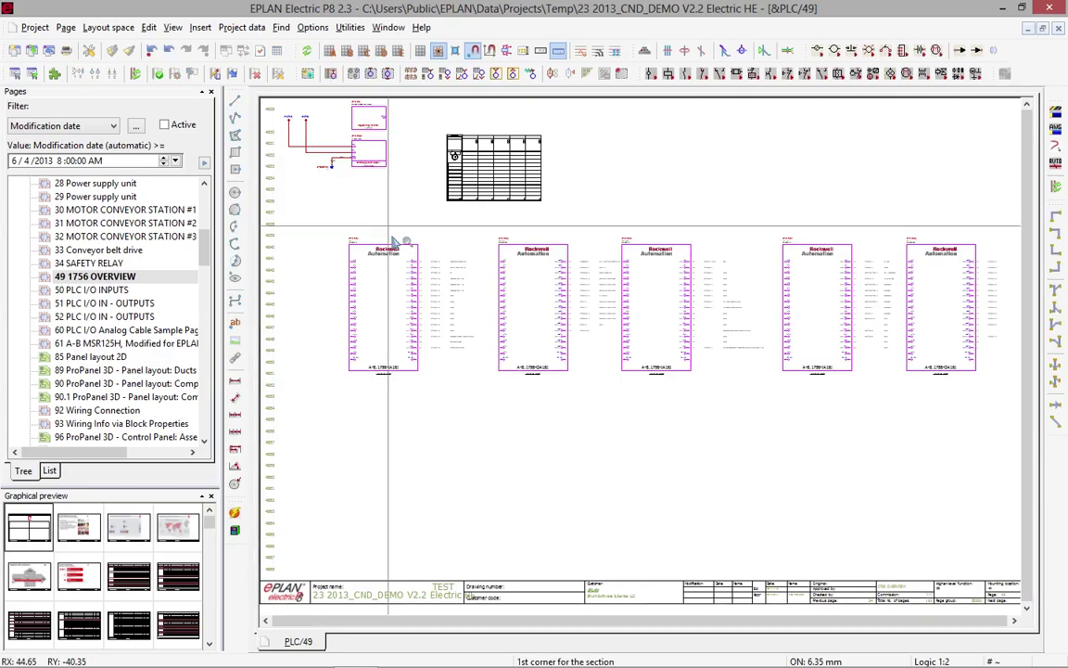
{"action": "left_click", "coordinate": [391, 237]}
{"action": "left_click", "coordinate": [521, 346]}
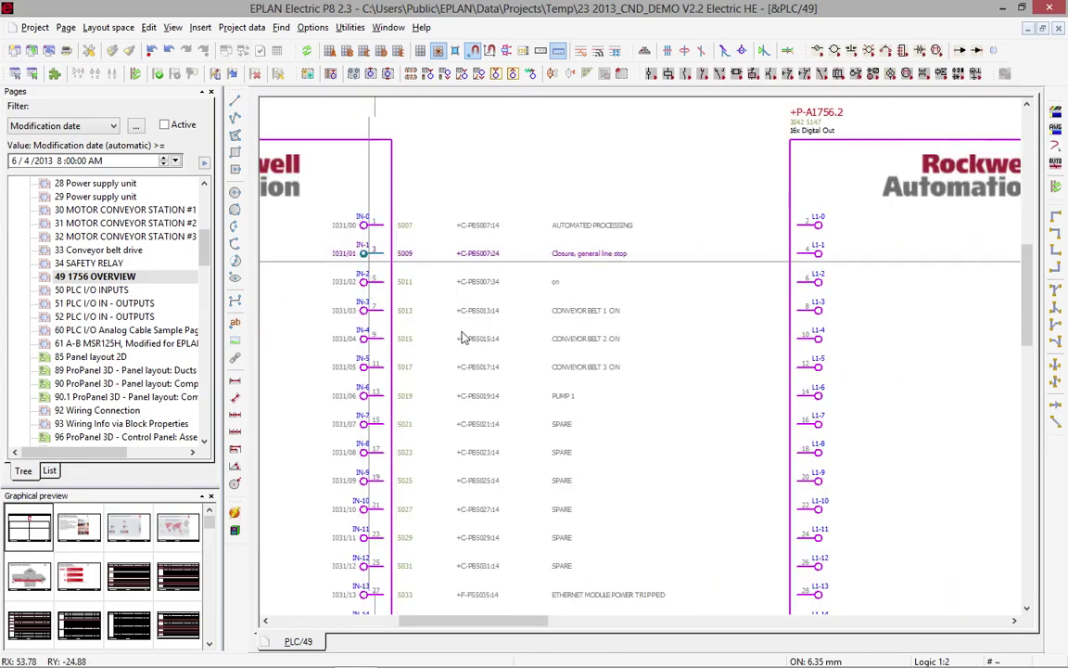
{"action": "key", "text": "Page_Down"}
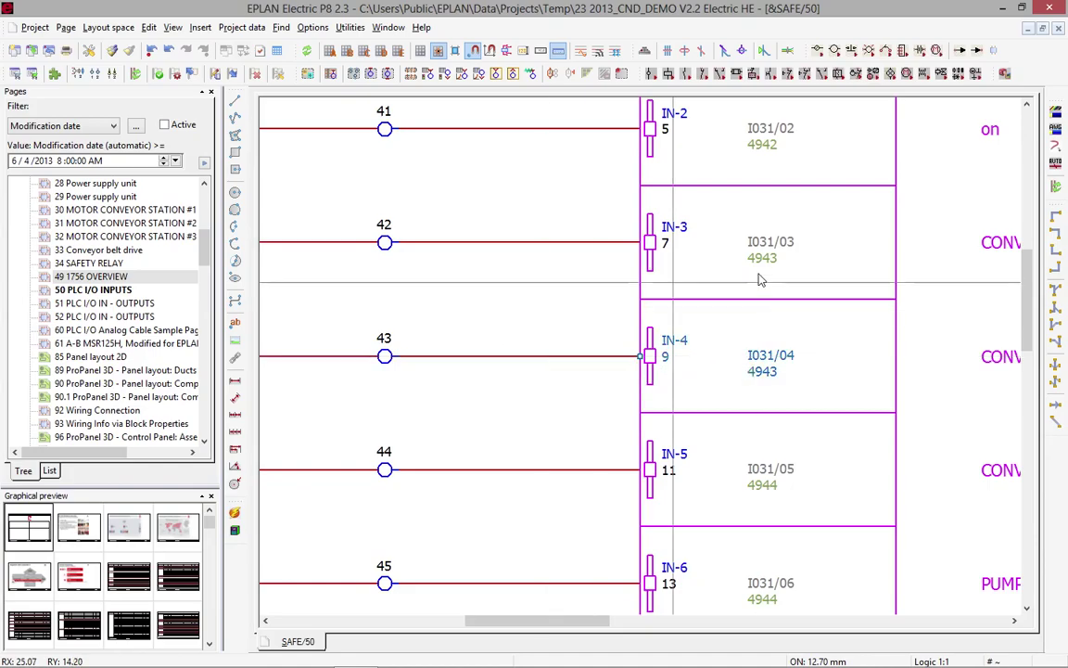
{"action": "left_click", "coordinate": [111, 276]}
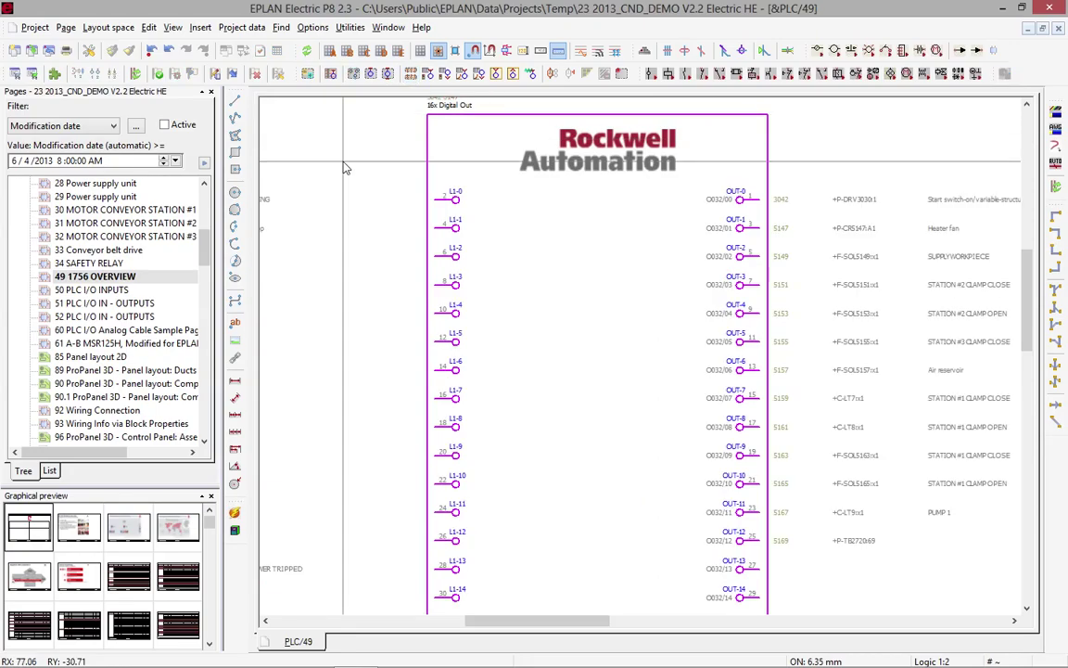
{"action": "key", "text": "alt+3"}
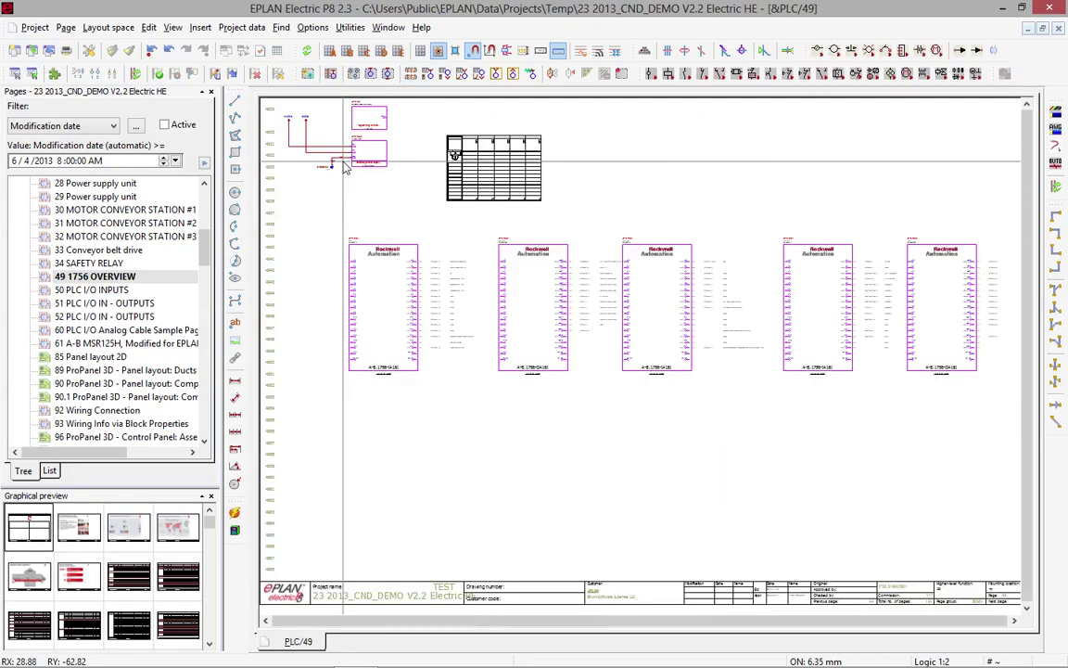
Enter Rack ID 5 in the +P-A1756 PLC box properties and confirm.
{"action": "left_click", "coordinate": [387, 113]}
{"action": "left_click", "coordinate": [381, 162]}
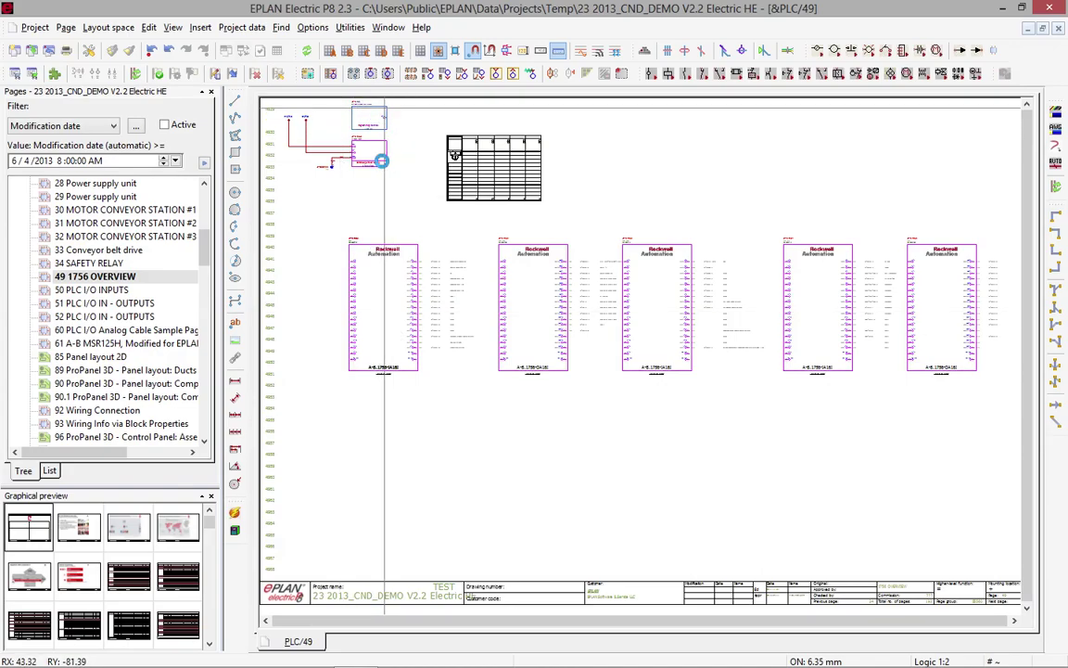
{"action": "left_click", "coordinate": [435, 340]}
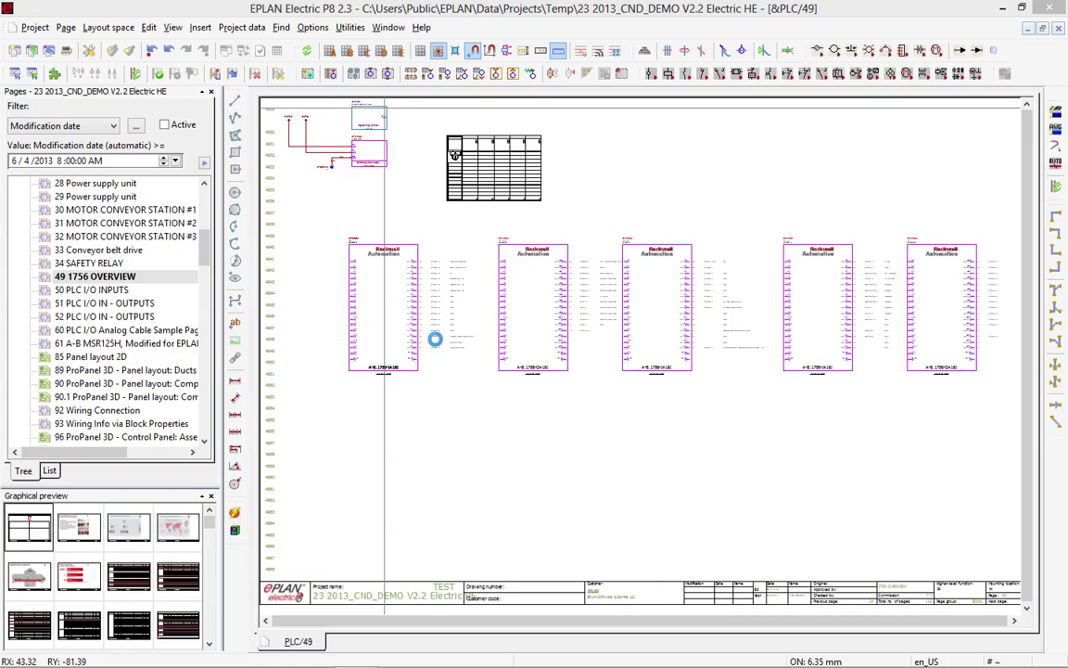
{"action": "double_click", "coordinate": [439, 345]}
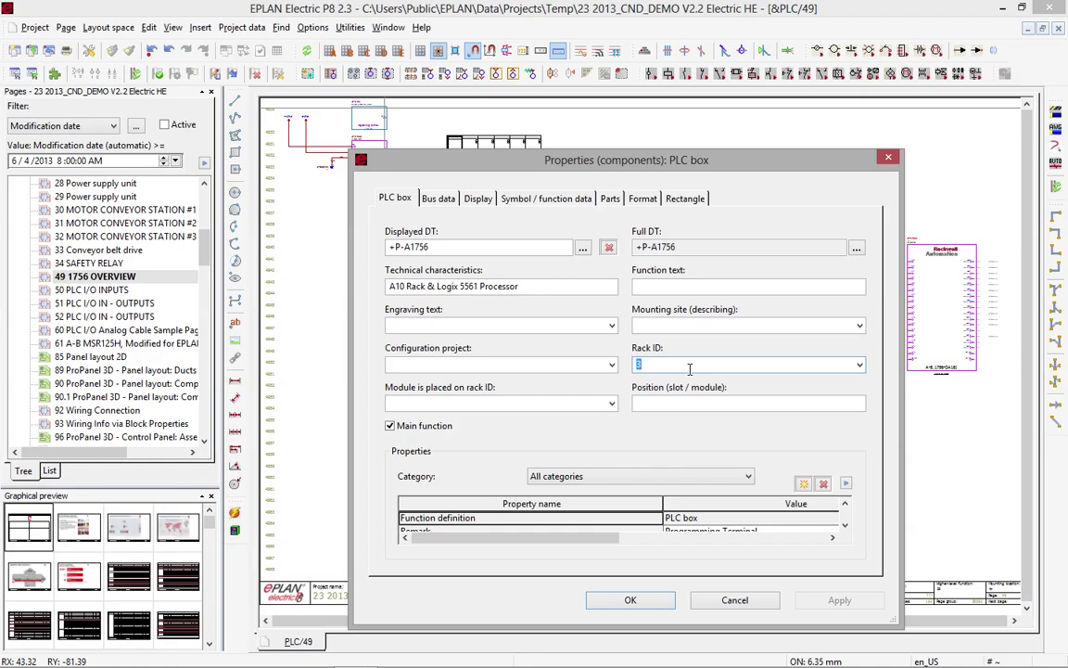
{"action": "type", "text": "5"}
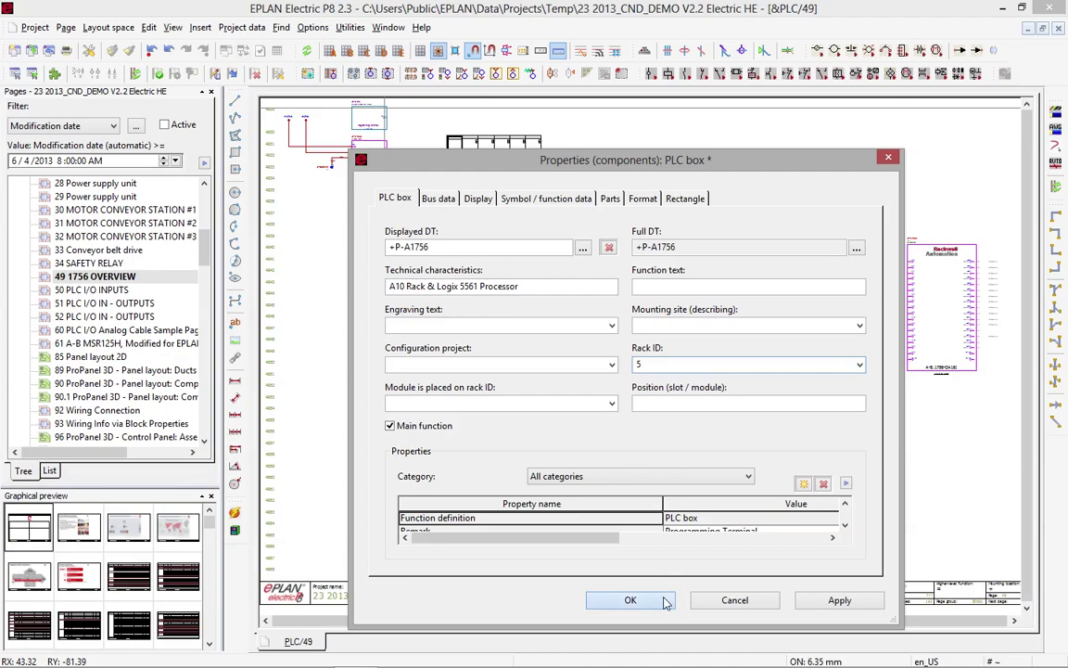
{"action": "left_click", "coordinate": [664, 594]}
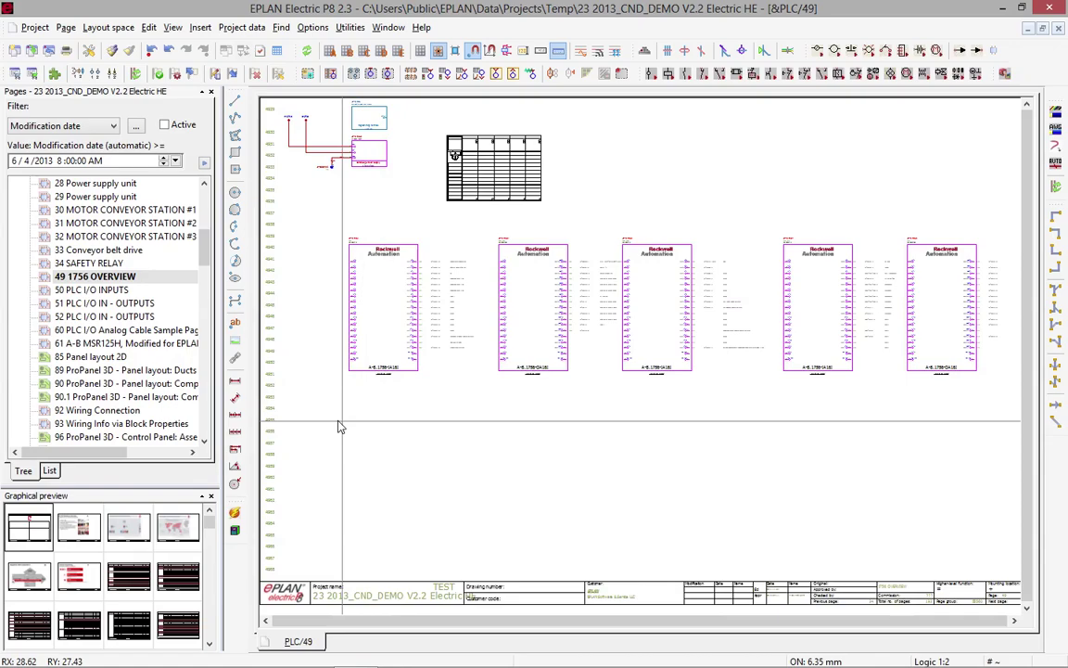
Select all overview PLC cards and set their 'Module is placed on rack ID' to 5 together.
{"action": "left_click_drag", "start_coordinate": [337, 419], "coordinate": [953, 225]}
{"action": "left_click_drag", "start_coordinate": [994, 167], "coordinate": [985, 135]}
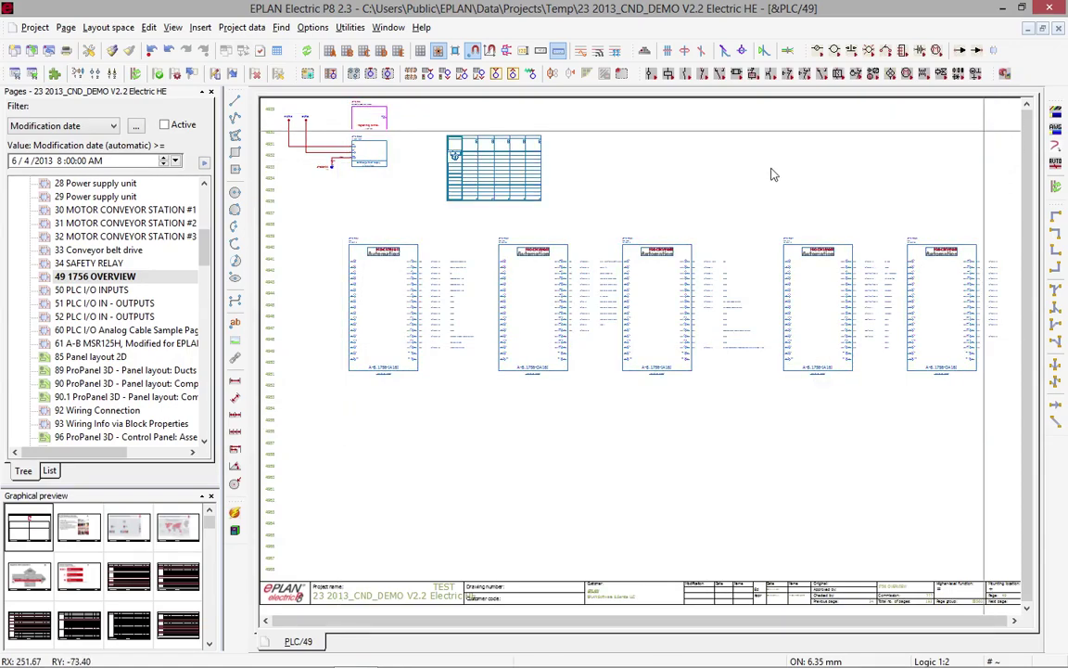
{"action": "right_click", "coordinate": [771, 171]}
{"action": "left_click", "coordinate": [814, 500]}
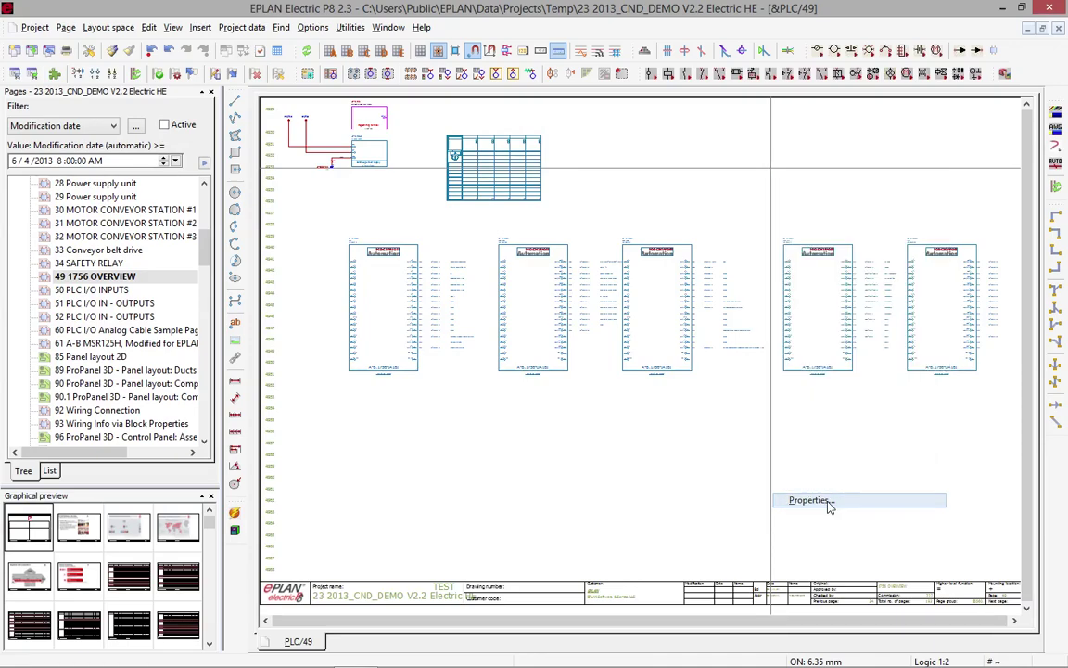
{"action": "double_click", "coordinate": [472, 365]}
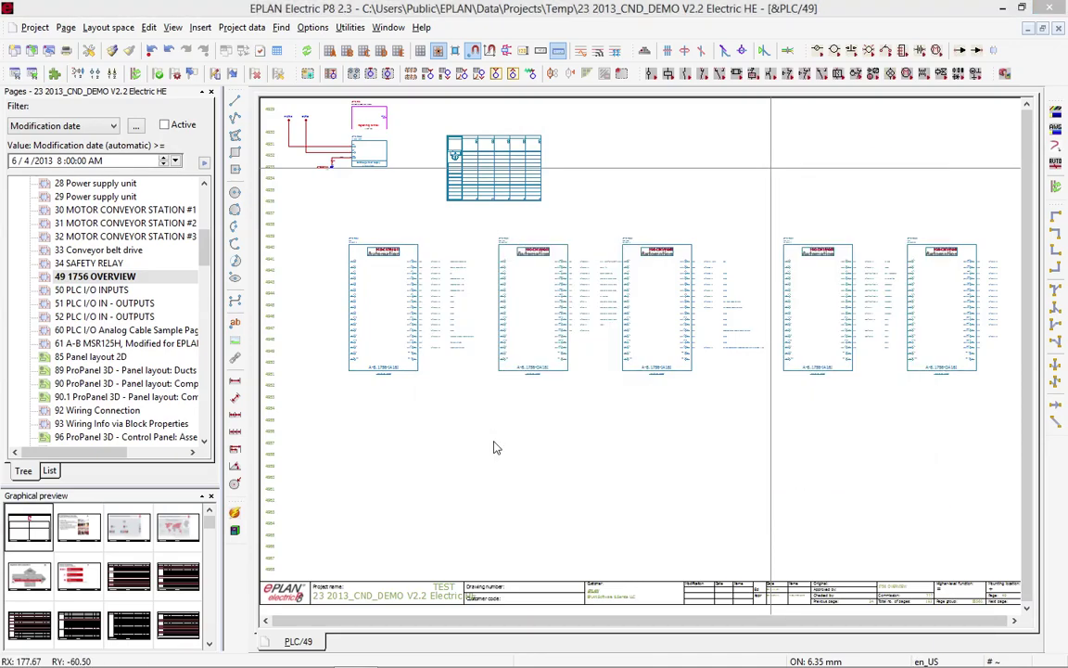
{"action": "left_click", "coordinate": [481, 402]}
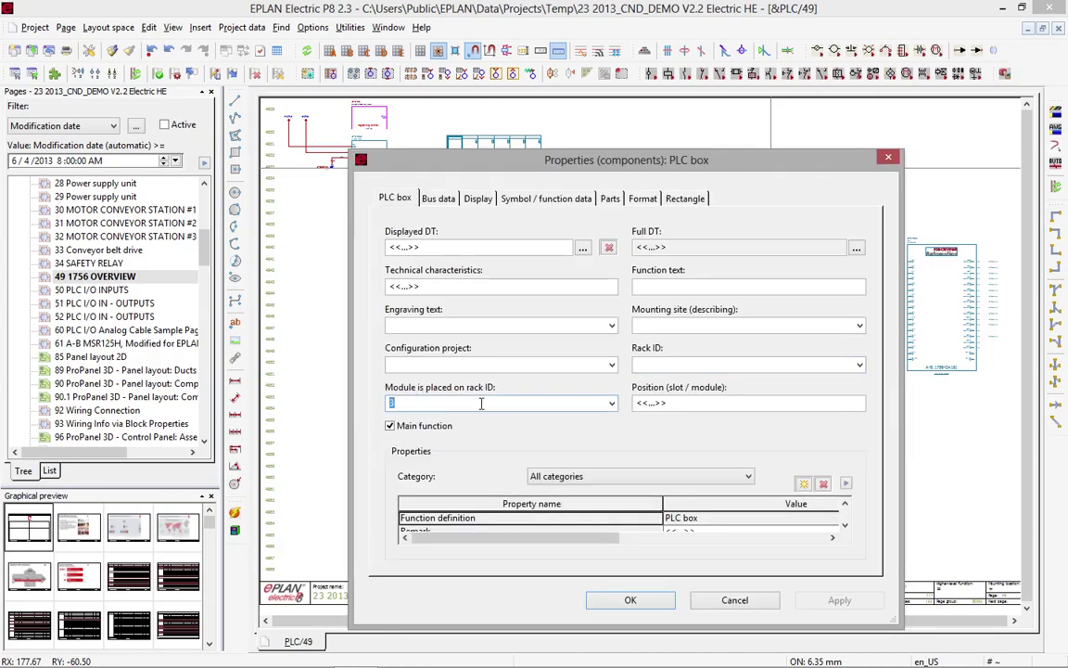
{"action": "left_click", "coordinate": [611, 402]}
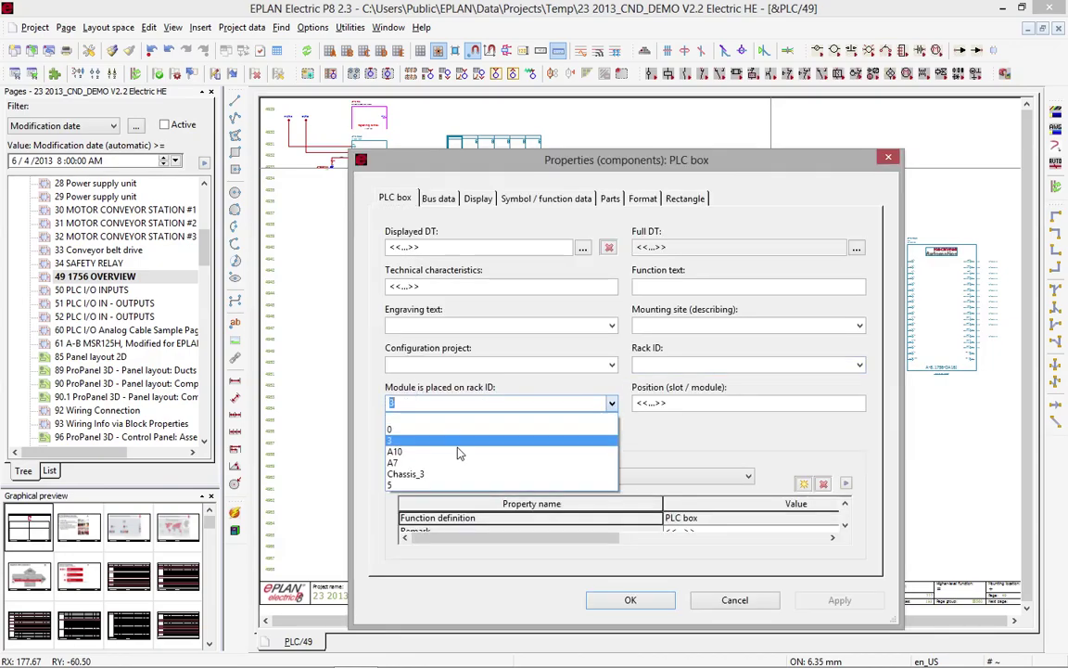
{"action": "left_click", "coordinate": [454, 486]}
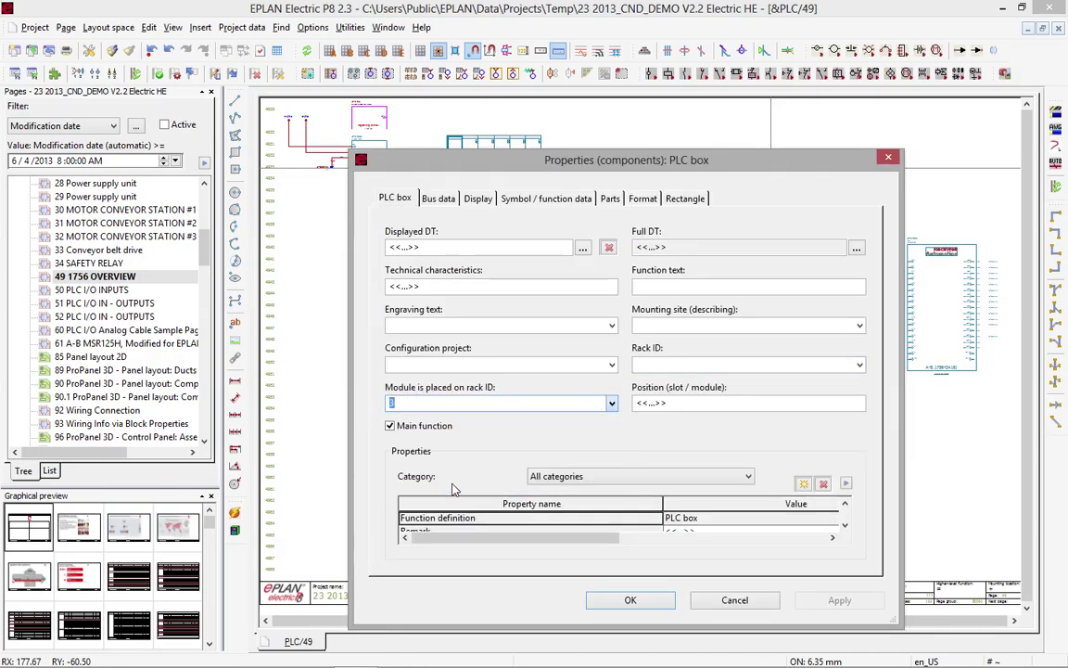
{"action": "left_click", "coordinate": [615, 602]}
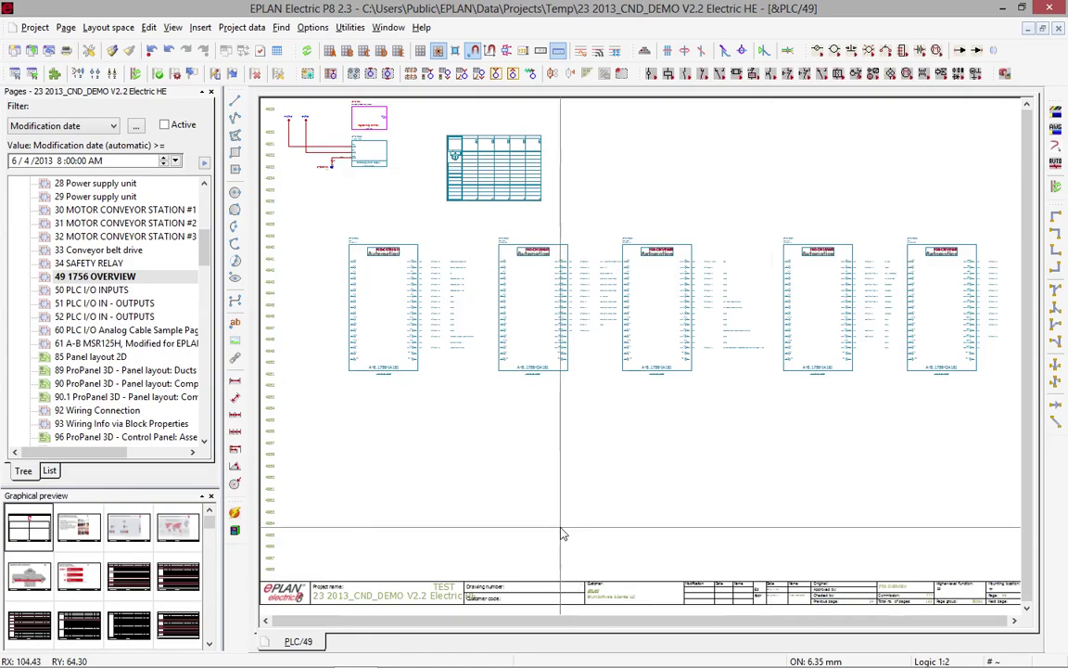
Zoom into the first two I/O cards and inputs IN-0 to IN-8, then show the whole page.
{"action": "key", "text": "z"}
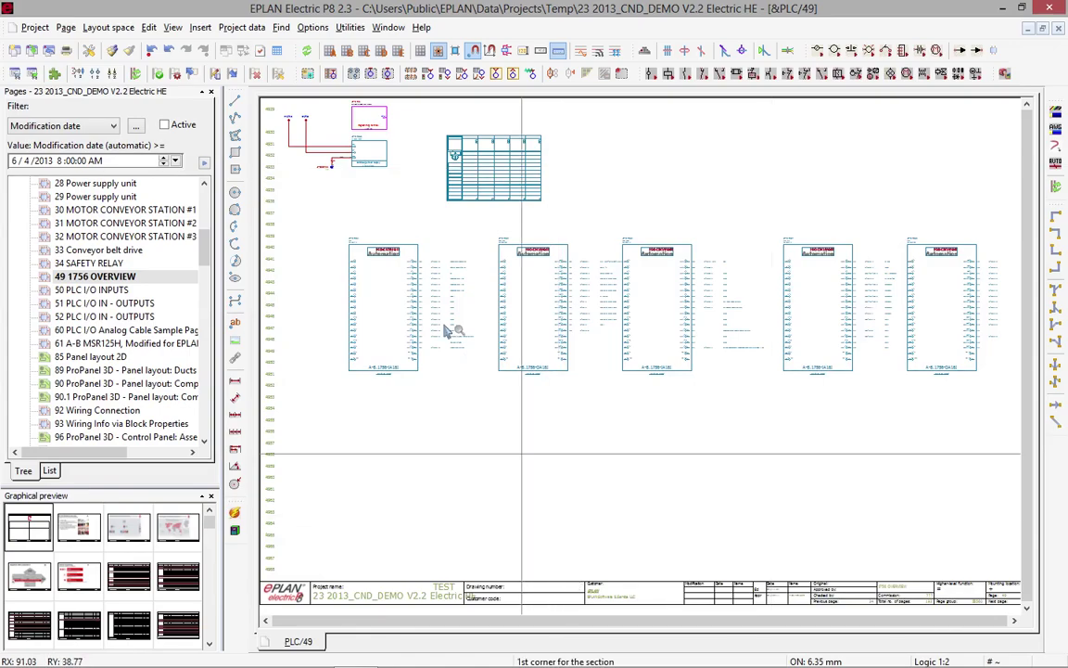
{"action": "left_click", "coordinate": [343, 230]}
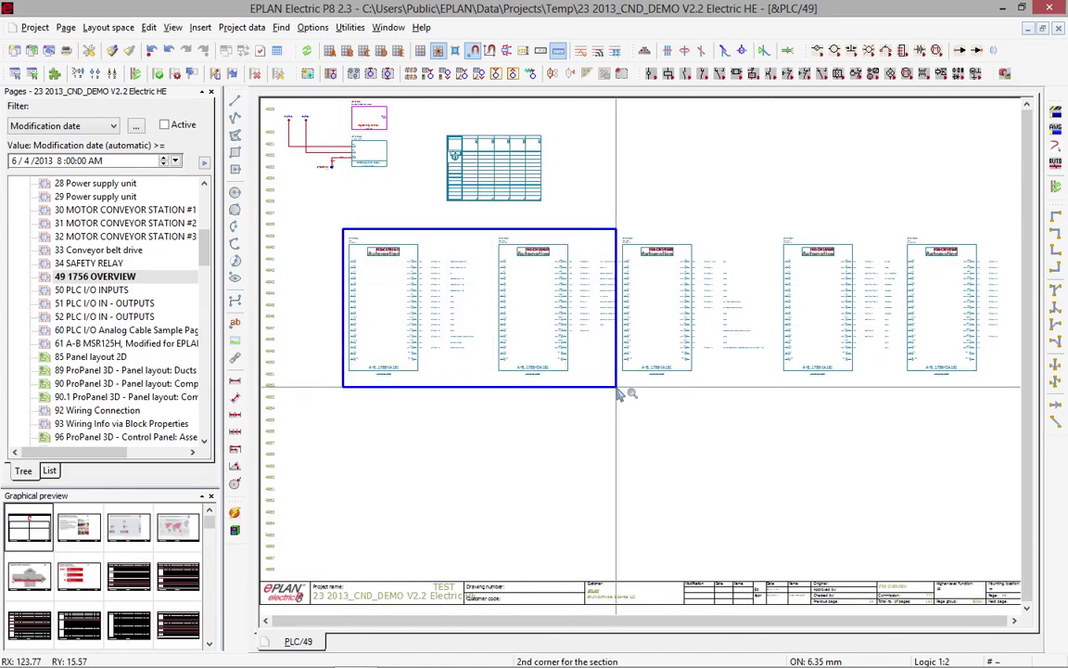
{"action": "left_click", "coordinate": [616, 381]}
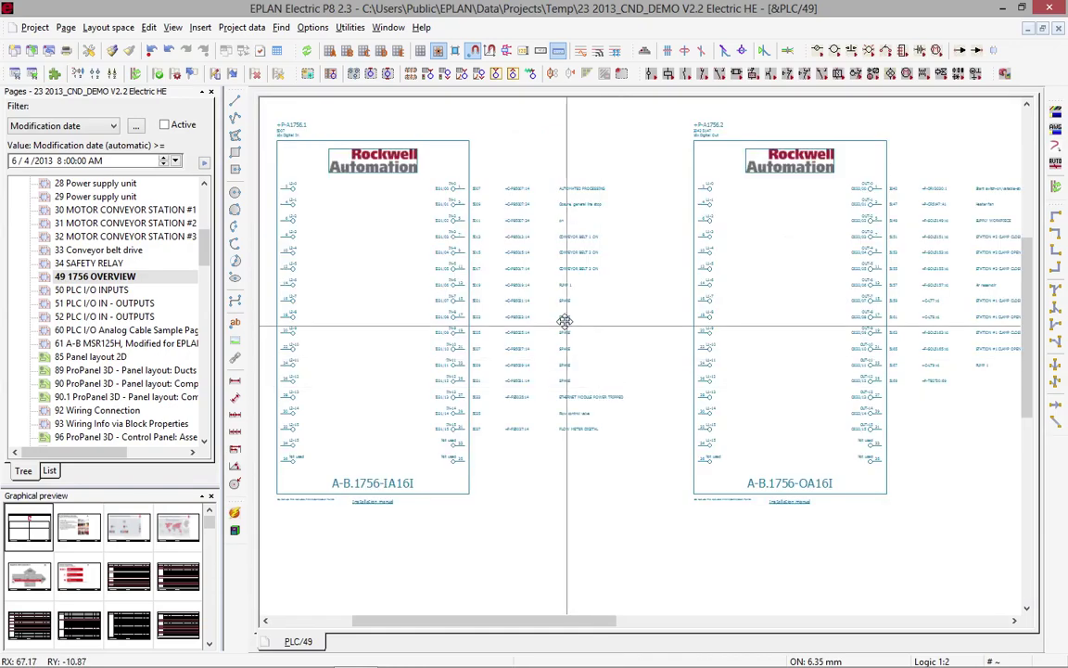
{"action": "key", "text": "z"}
{"action": "left_click", "coordinate": [453, 186]}
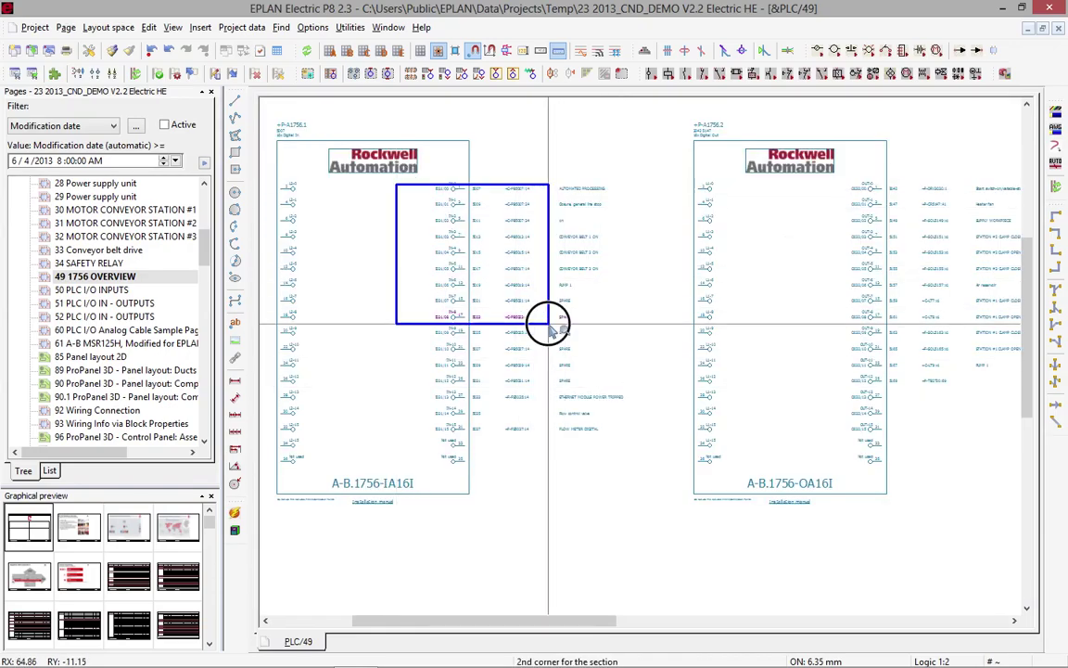
{"action": "left_click", "coordinate": [548, 327]}
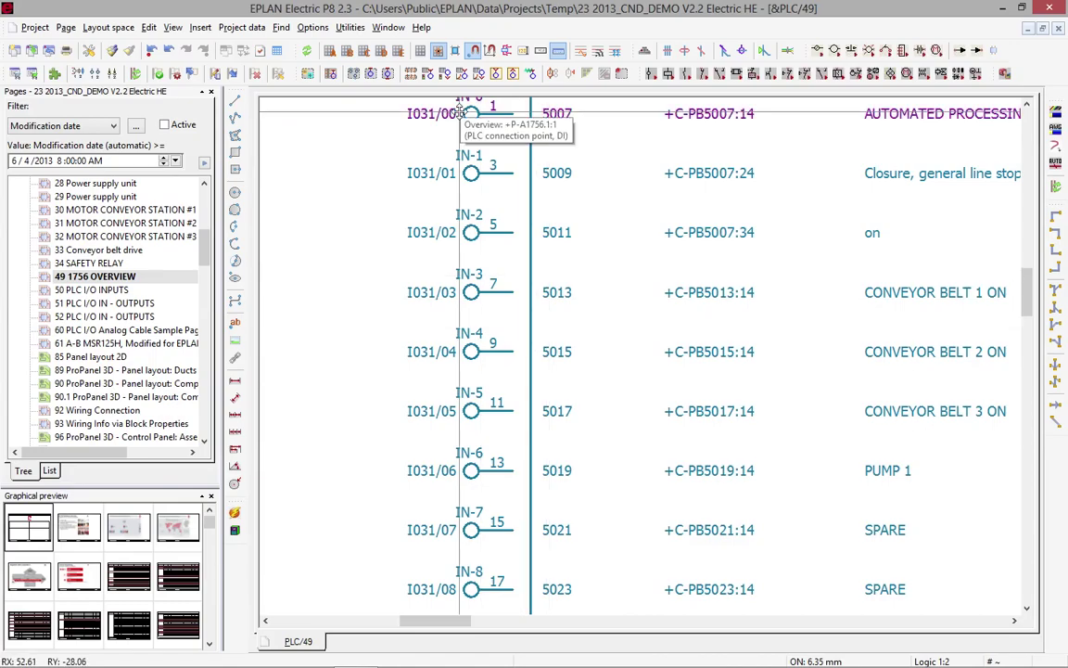
{"action": "key", "text": "Home"}
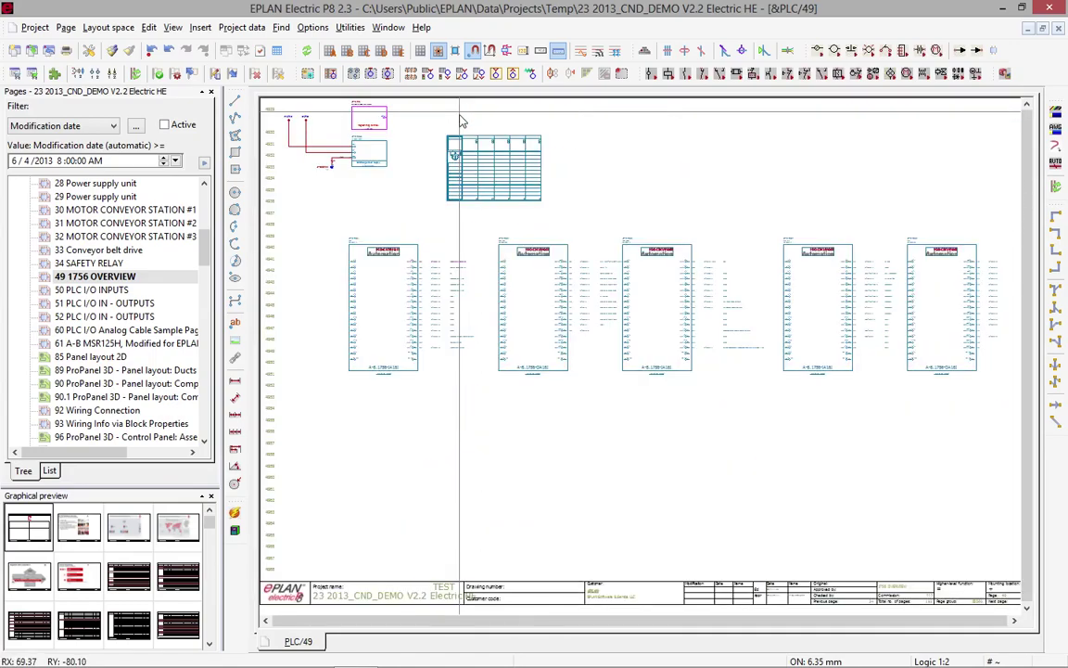
Readdress digital PLC connection points from 312/00, sorted by card DT and placement (graphical).
{"action": "left_click", "coordinate": [242, 27]}
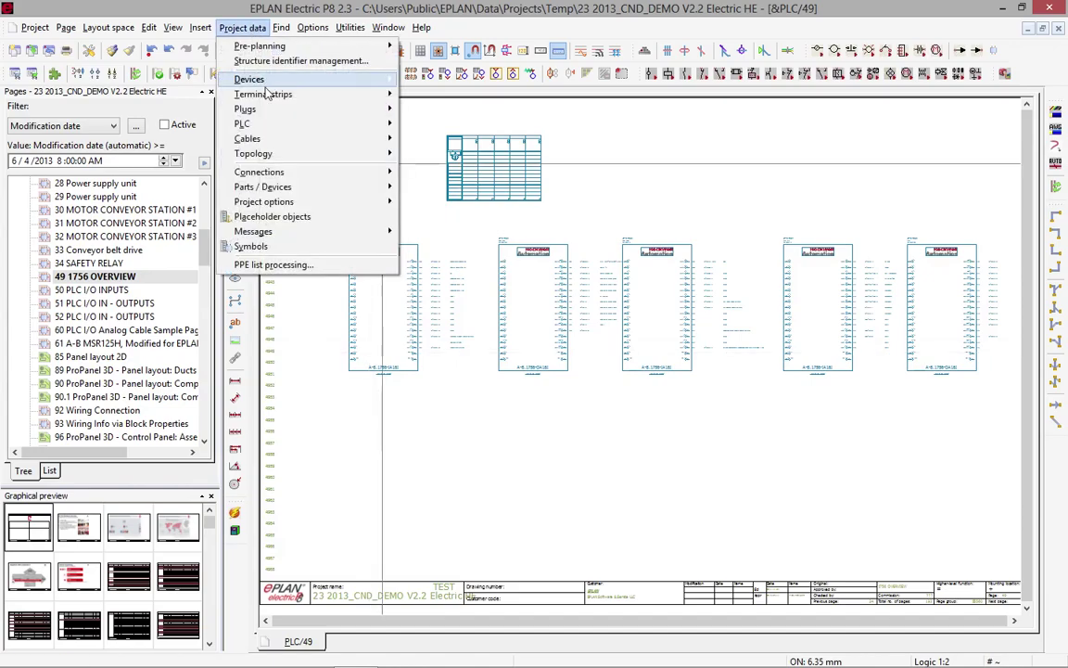
{"action": "mouse_move", "coordinate": [243, 123]}
{"action": "left_click", "coordinate": [459, 266]}
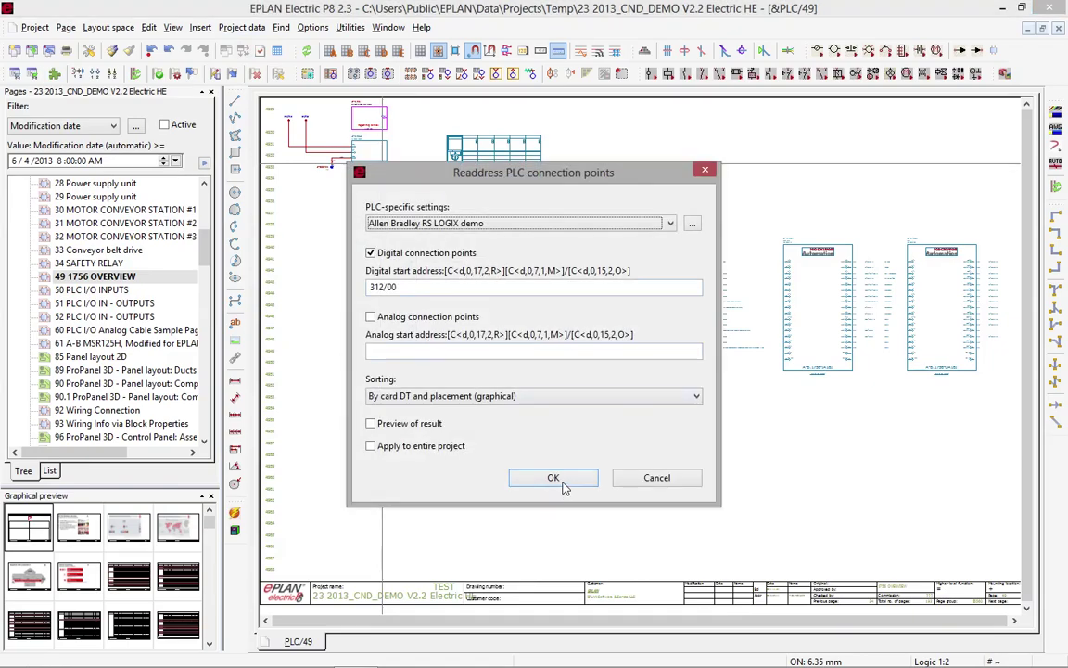
{"action": "left_click", "coordinate": [553, 477]}
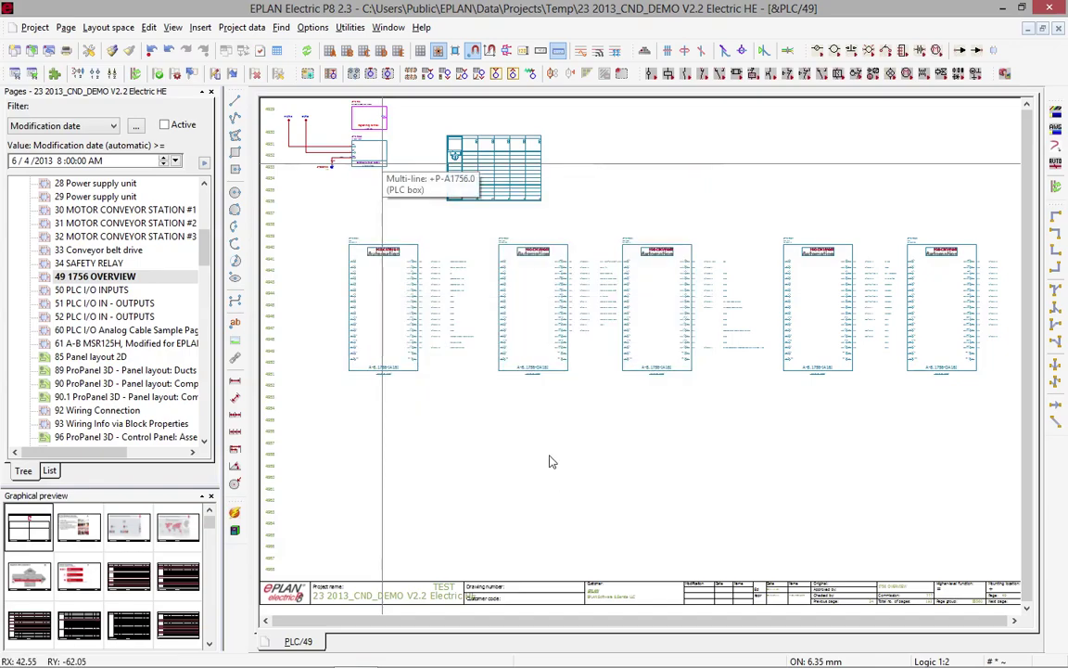
Zoom into the first PLC card and jump from IN-4 to its counterpart on SAFE/50.
{"action": "key", "text": "z"}
{"action": "left_click", "coordinate": [390, 270]}
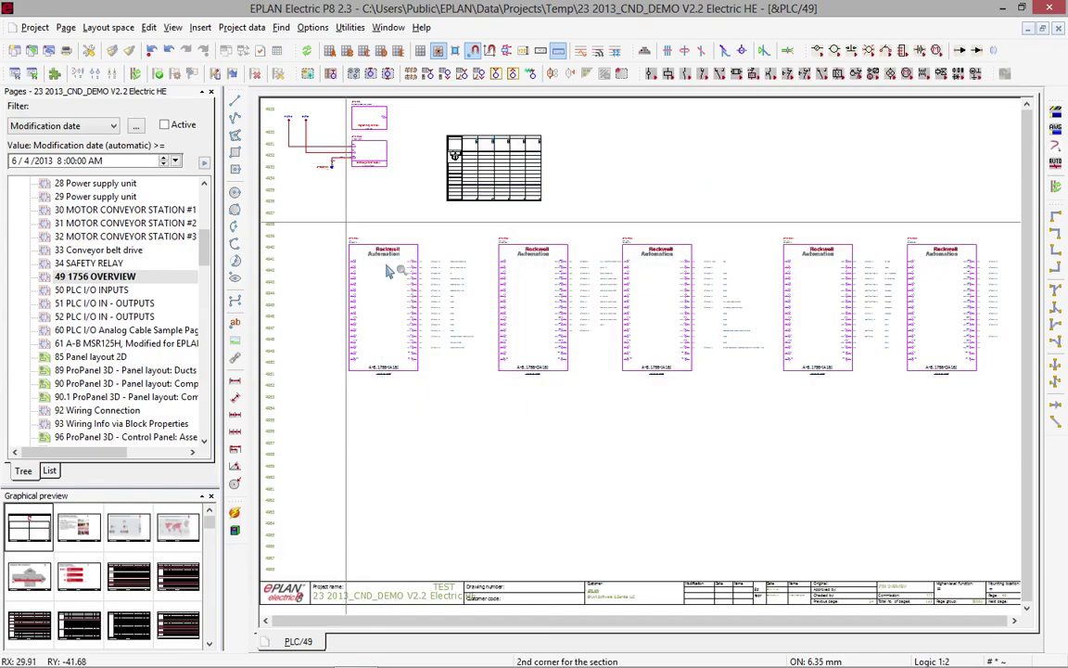
{"action": "left_click", "coordinate": [486, 349]}
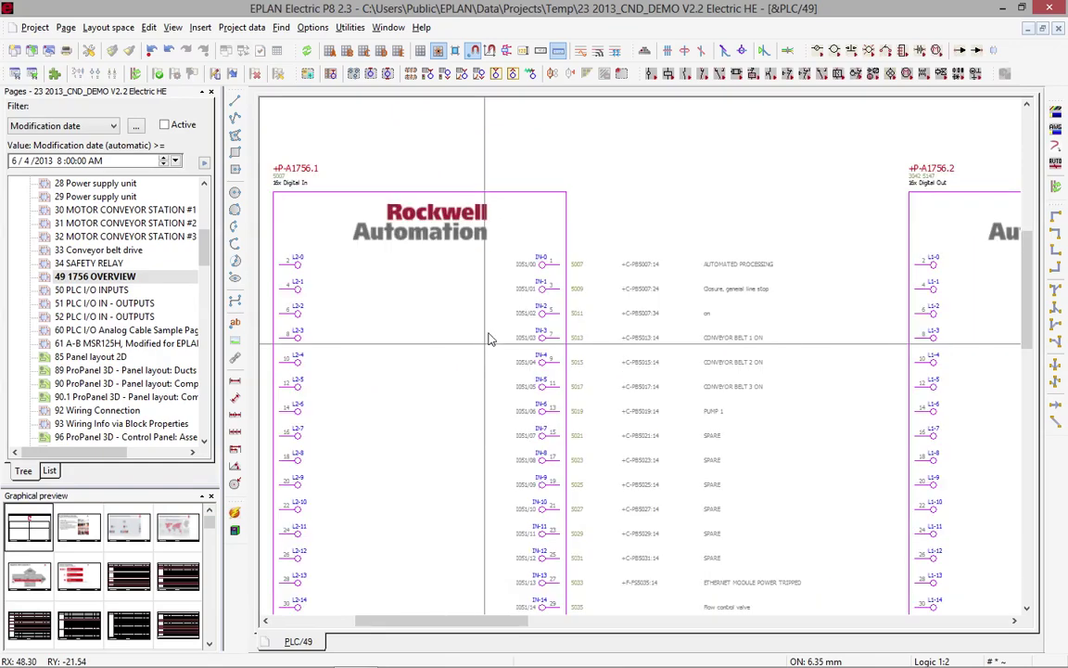
{"action": "left_click", "coordinate": [542, 289]}
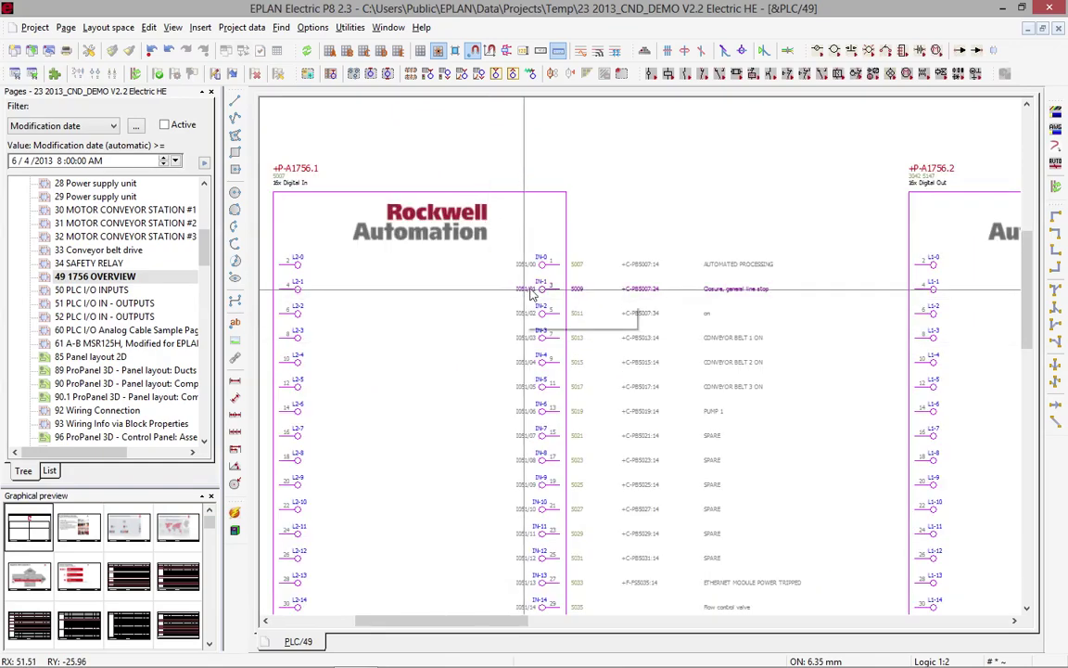
{"action": "left_click", "coordinate": [546, 371]}
{"action": "key", "text": "f"}
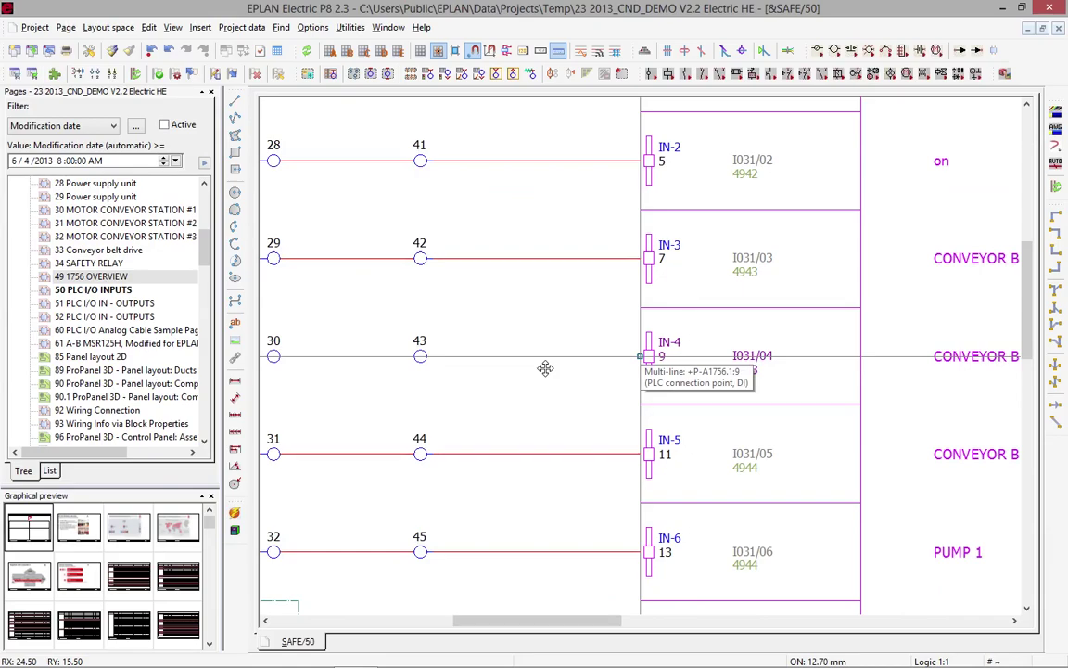
Open the PLC navigator with the 'Digital input Multi-Line' filter active.
{"action": "left_click", "coordinate": [242, 27]}
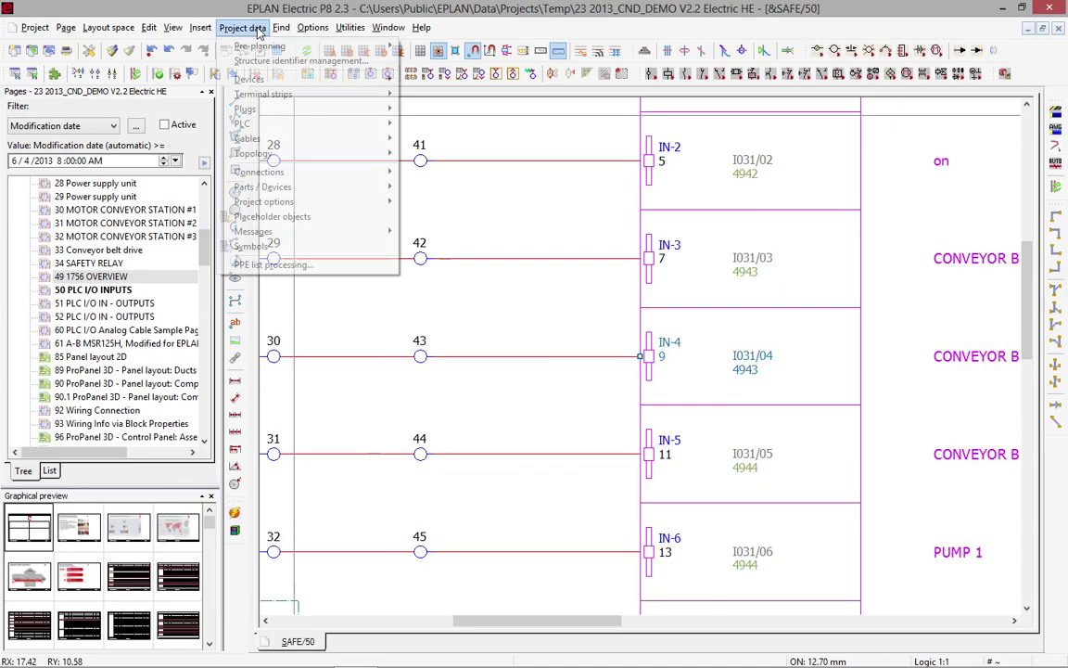
{"action": "mouse_move", "coordinate": [241, 124]}
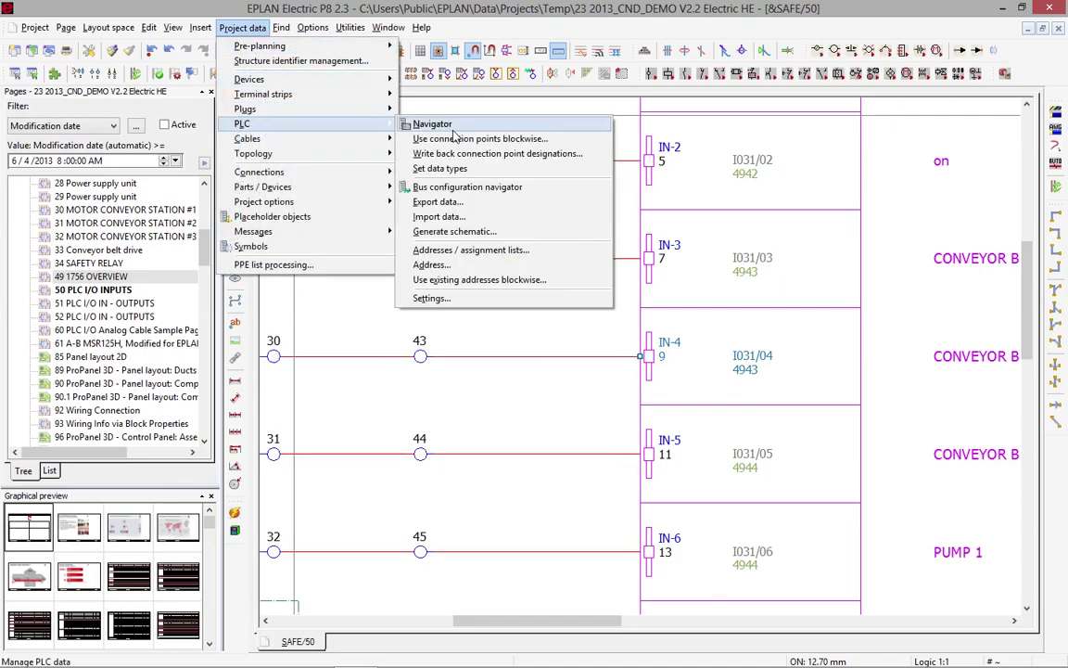
{"action": "left_click", "coordinate": [417, 125]}
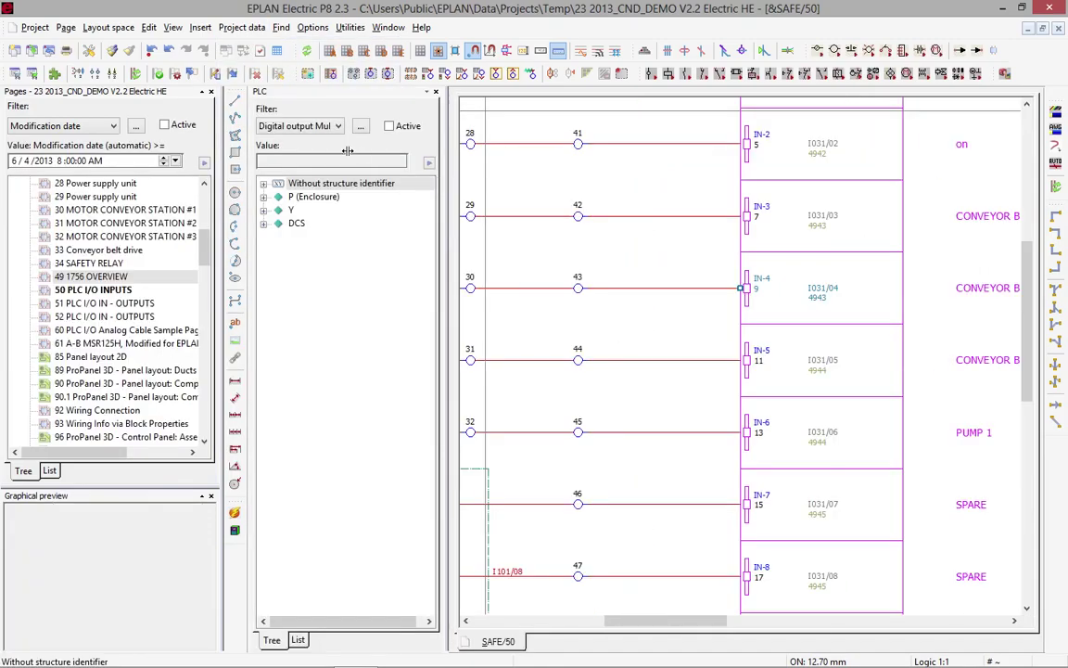
{"action": "left_click", "coordinate": [338, 126]}
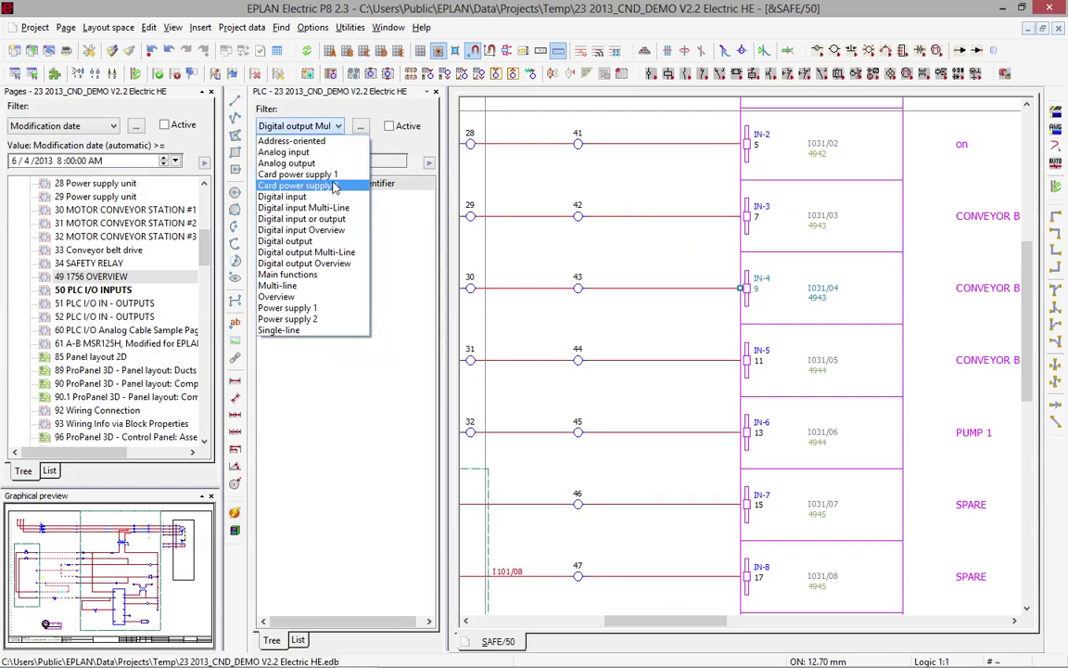
{"action": "left_click", "coordinate": [316, 207]}
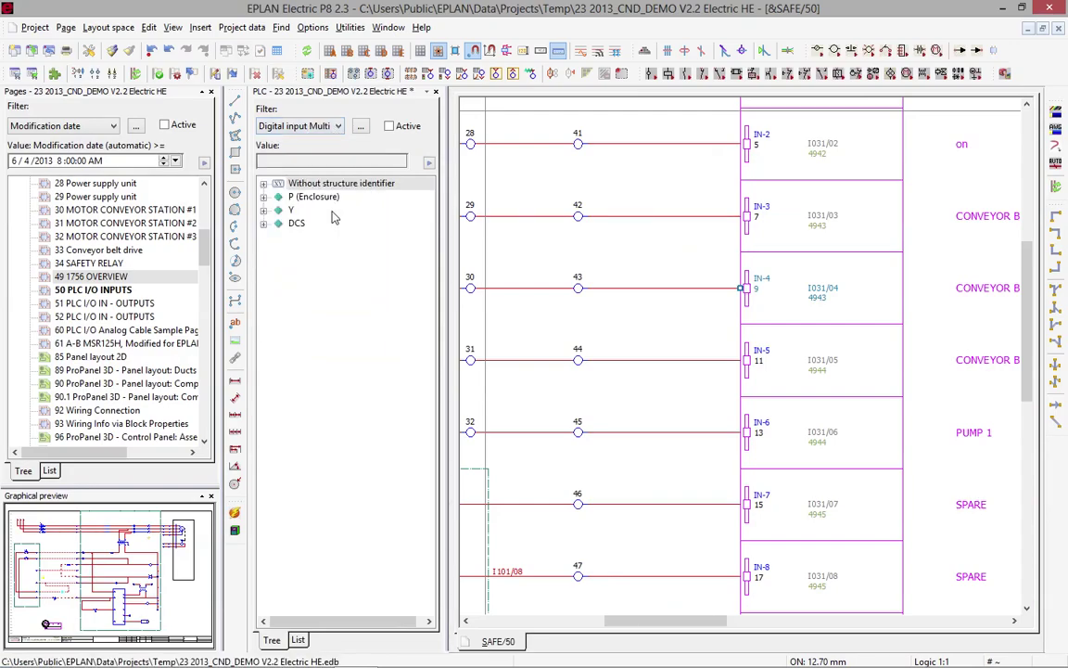
{"action": "left_click", "coordinate": [391, 127]}
Review the Digital input Multi-Line filter's Function definition and Representation type criteria, leaving them unchanged.
{"action": "left_click", "coordinate": [362, 127]}
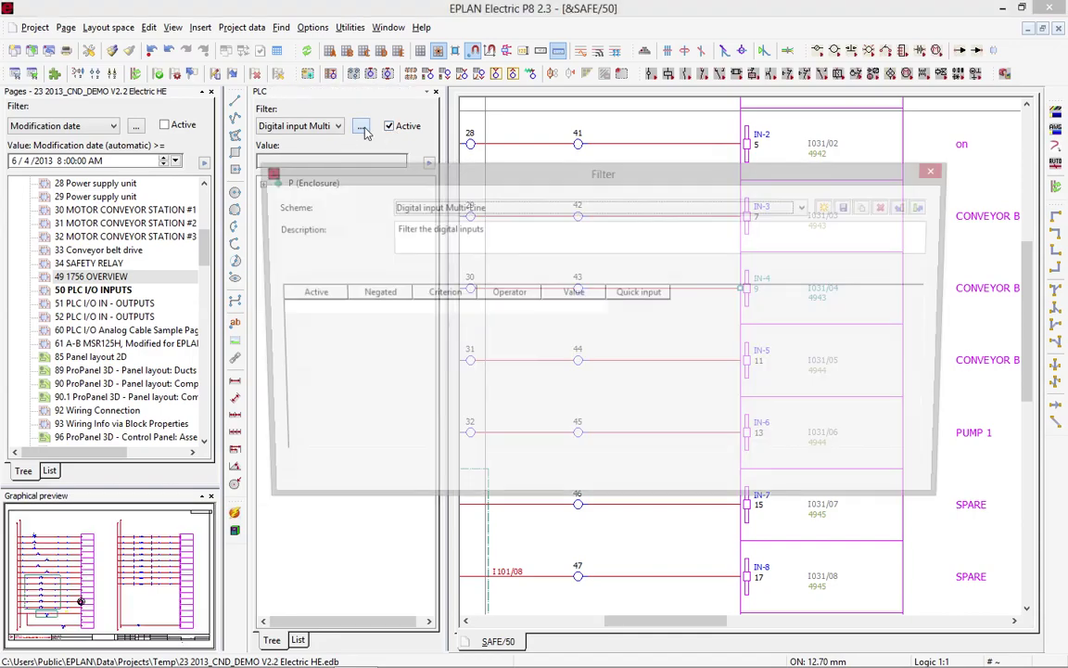
{"action": "left_click", "coordinate": [732, 307]}
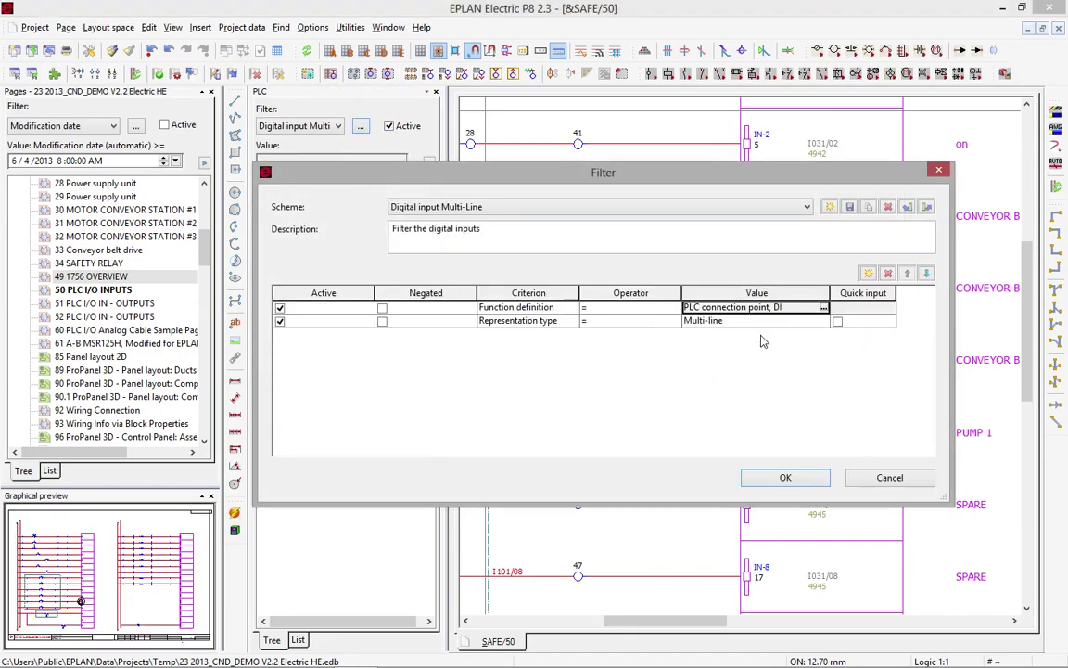
{"action": "left_click", "coordinate": [758, 323]}
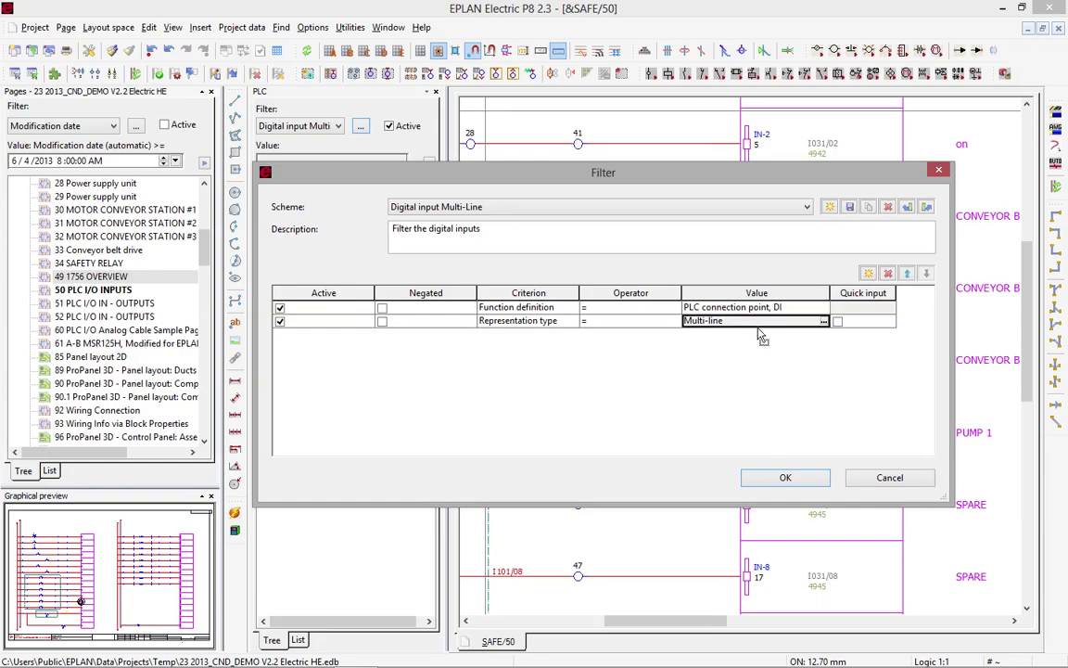
{"action": "left_click", "coordinate": [815, 477]}
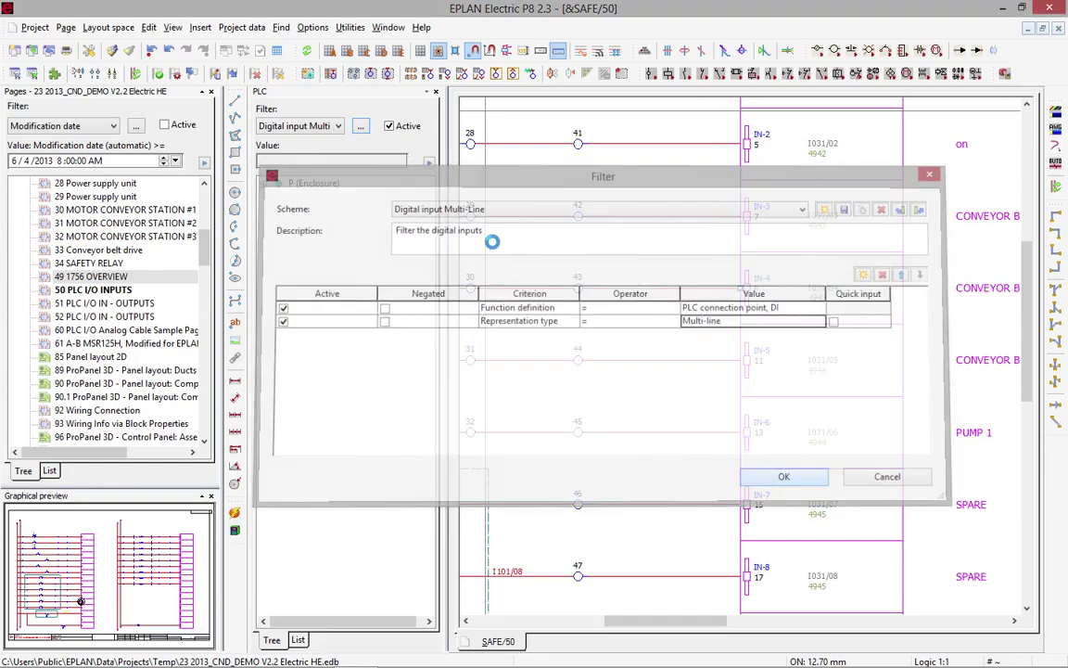
Expand P (Enclosure) > A > A1756.1 to list inputs I031/00 to I031/15.
{"action": "left_click", "coordinate": [264, 184]}
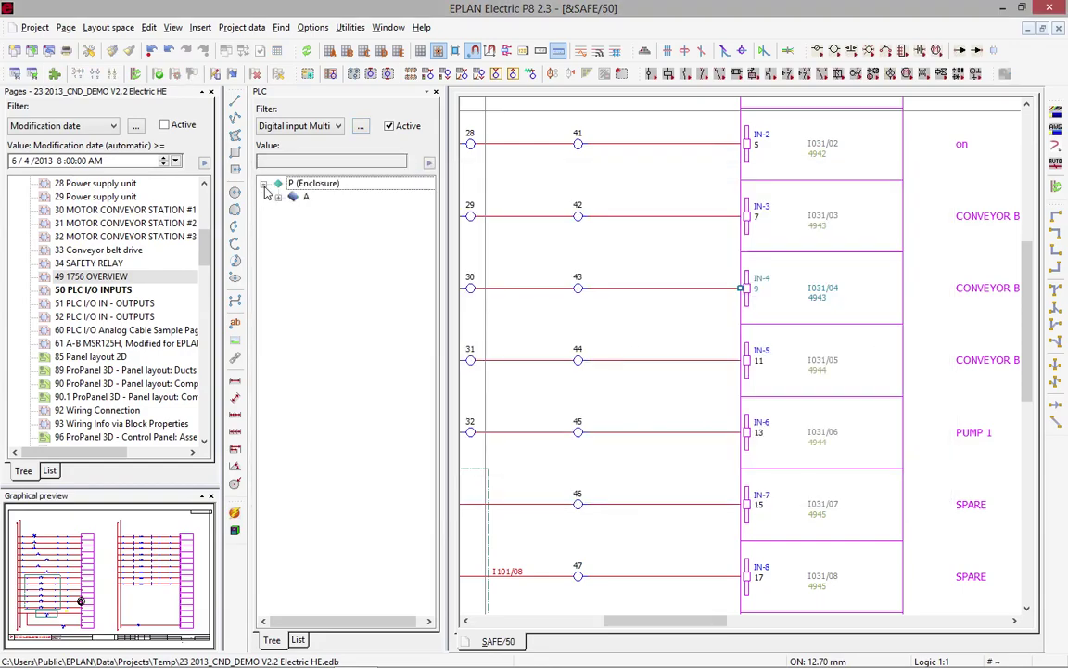
{"action": "left_click", "coordinate": [280, 199]}
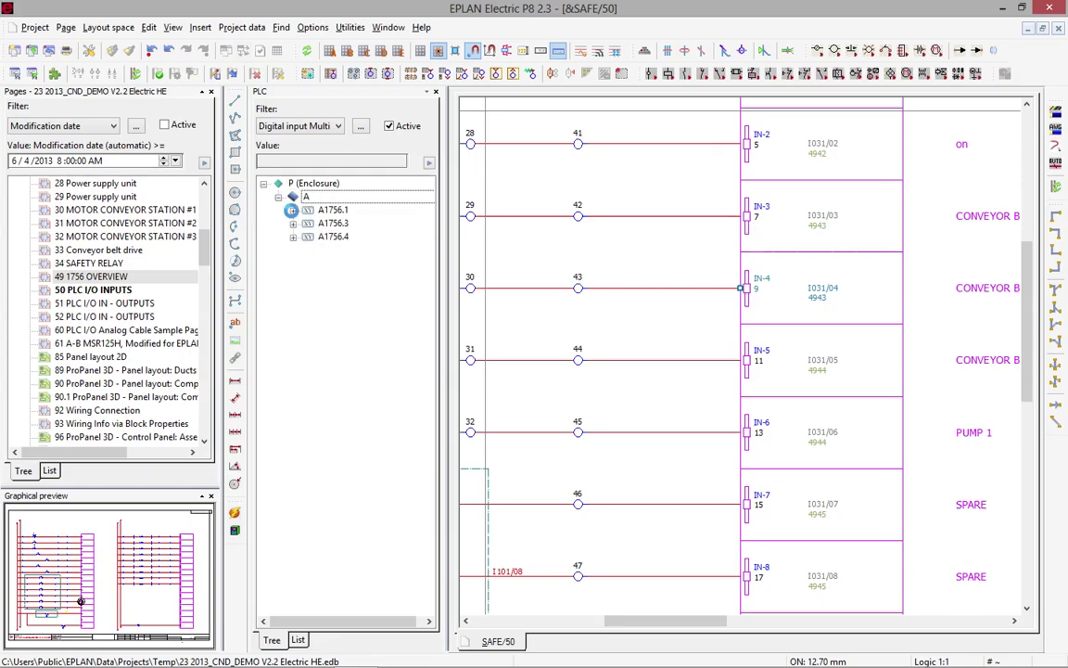
{"action": "left_click", "coordinate": [293, 209]}
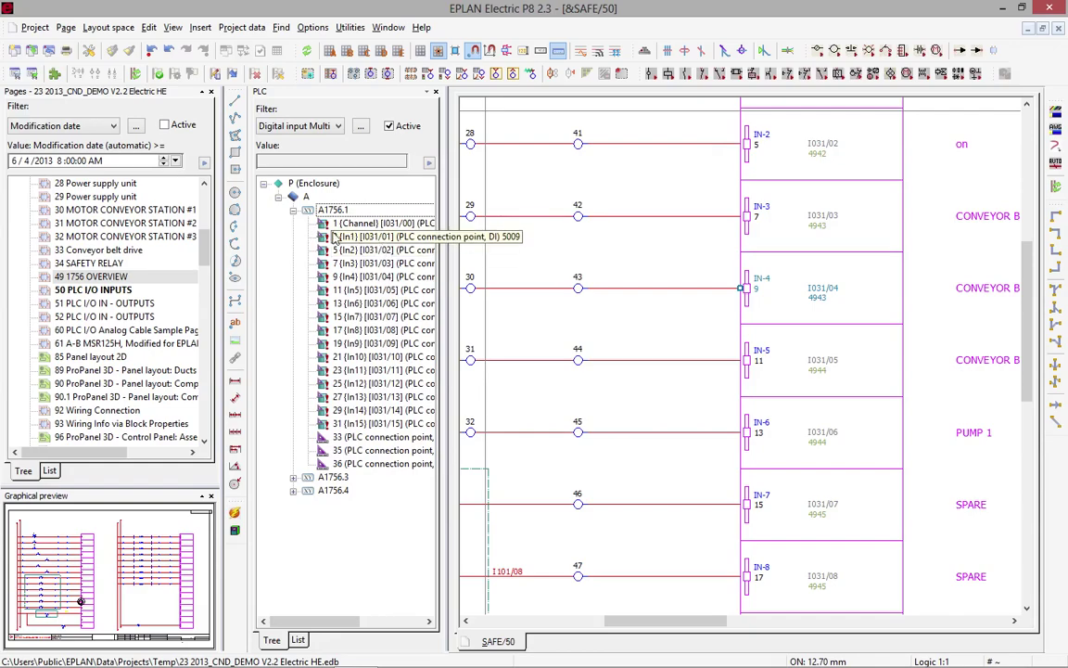
{"action": "left_click", "coordinate": [303, 199]}
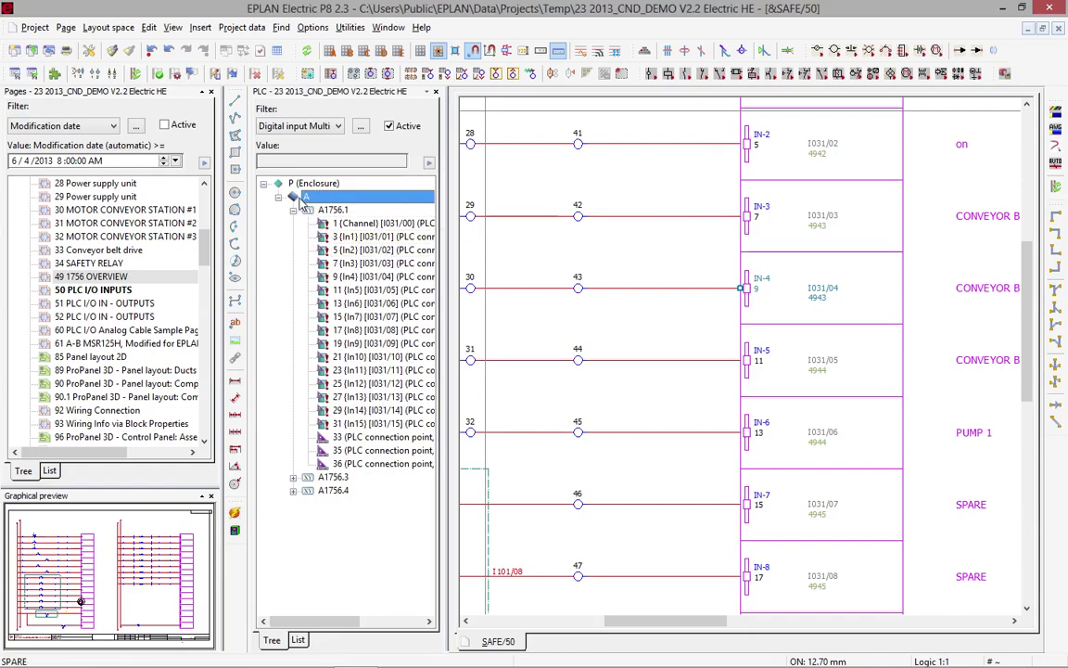
Start using existing connection points blockwise with the Digital input Overview filter applied.
{"action": "left_click", "coordinate": [238, 27]}
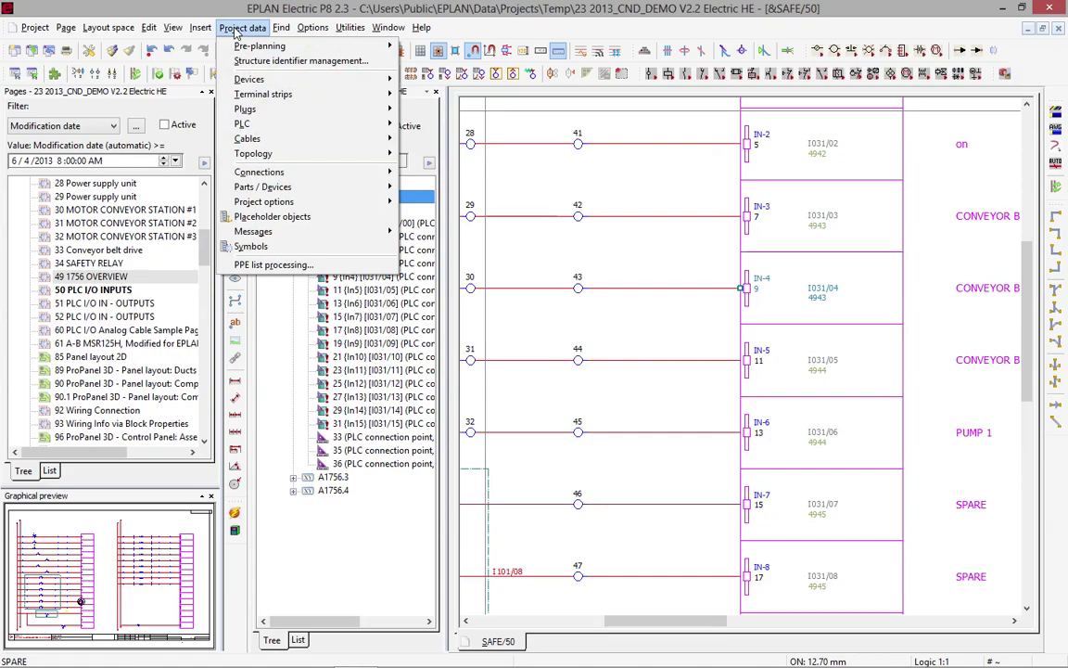
{"action": "mouse_move", "coordinate": [352, 123]}
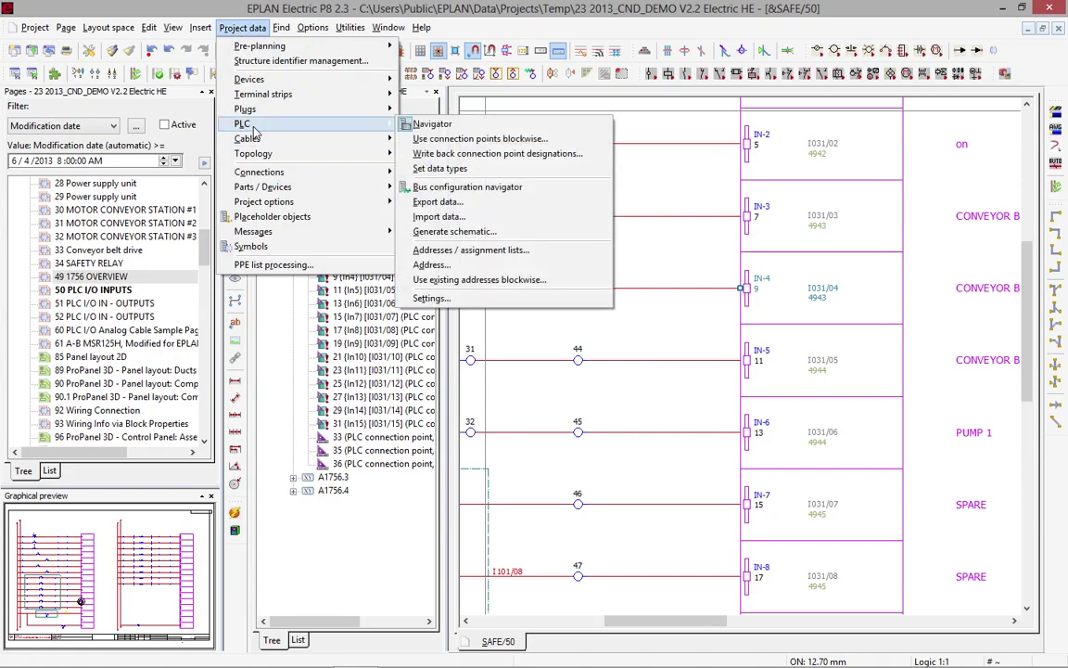
{"action": "left_click", "coordinate": [473, 141]}
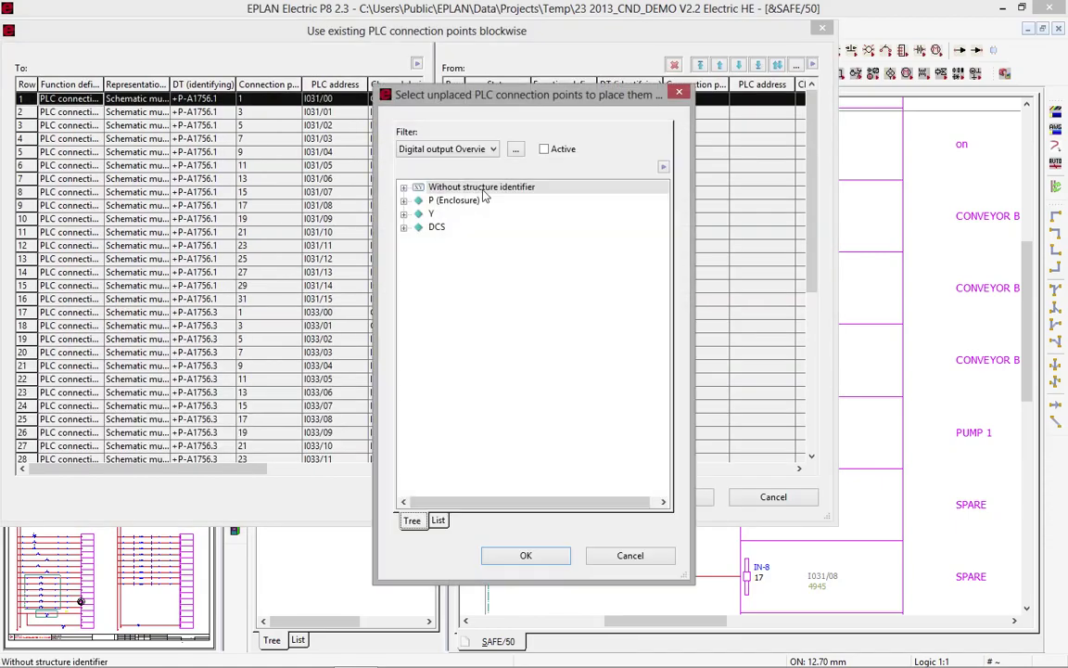
{"action": "left_click", "coordinate": [464, 149]}
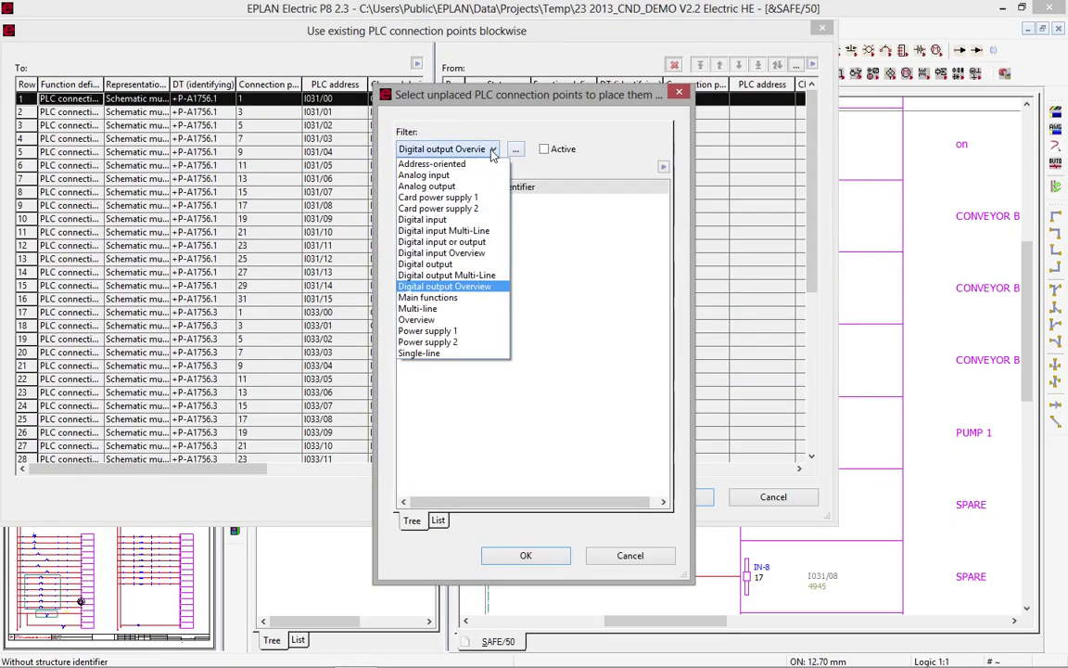
{"action": "left_click", "coordinate": [477, 253]}
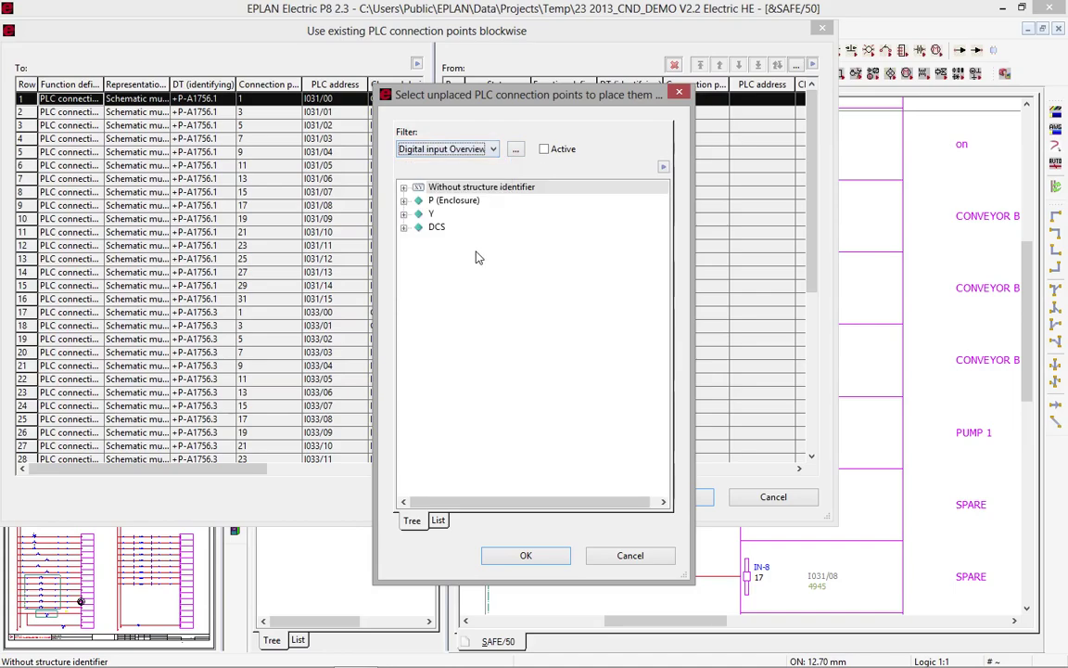
{"action": "left_click", "coordinate": [544, 150]}
Choose cards A1756.1, A1756.3 and A1756.4 and apply the I051/I053 address assignment.
{"action": "double_click", "coordinate": [419, 190]}
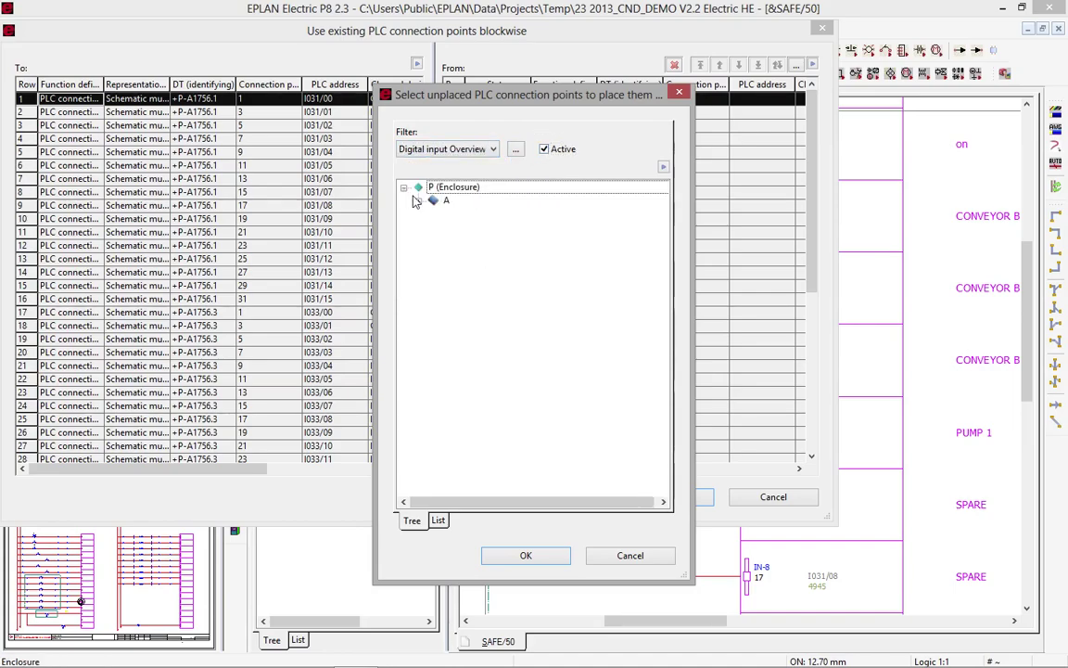
{"action": "left_click", "coordinate": [418, 200]}
{"action": "left_click", "coordinate": [472, 214]}
{"action": "left_click", "coordinate": [471, 241], "text": "shift"}
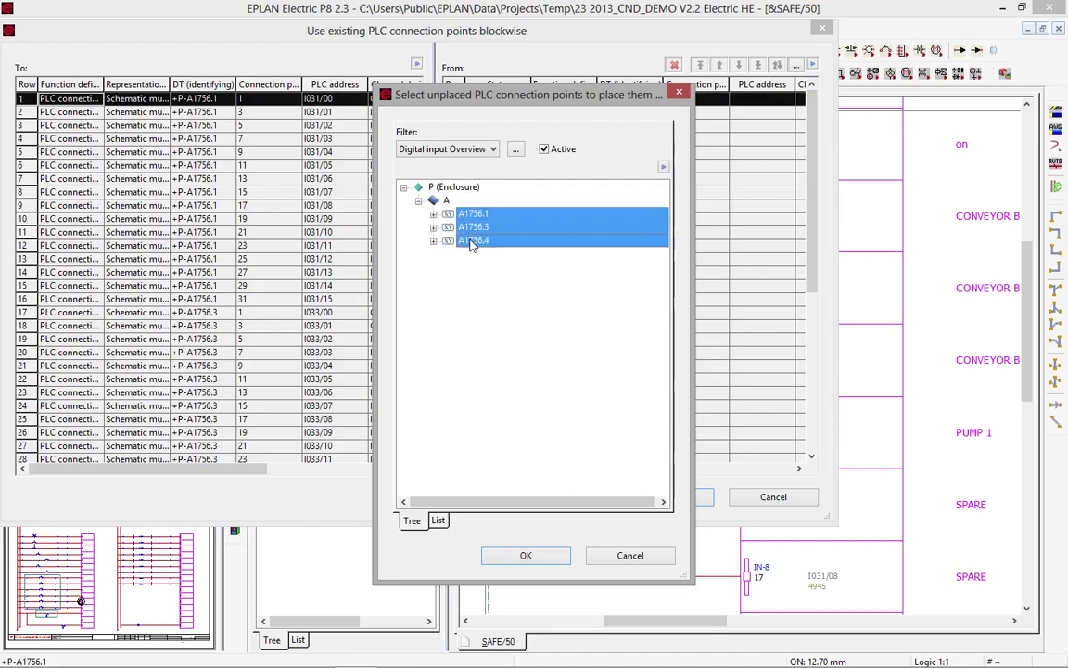
{"action": "left_click", "coordinate": [559, 561]}
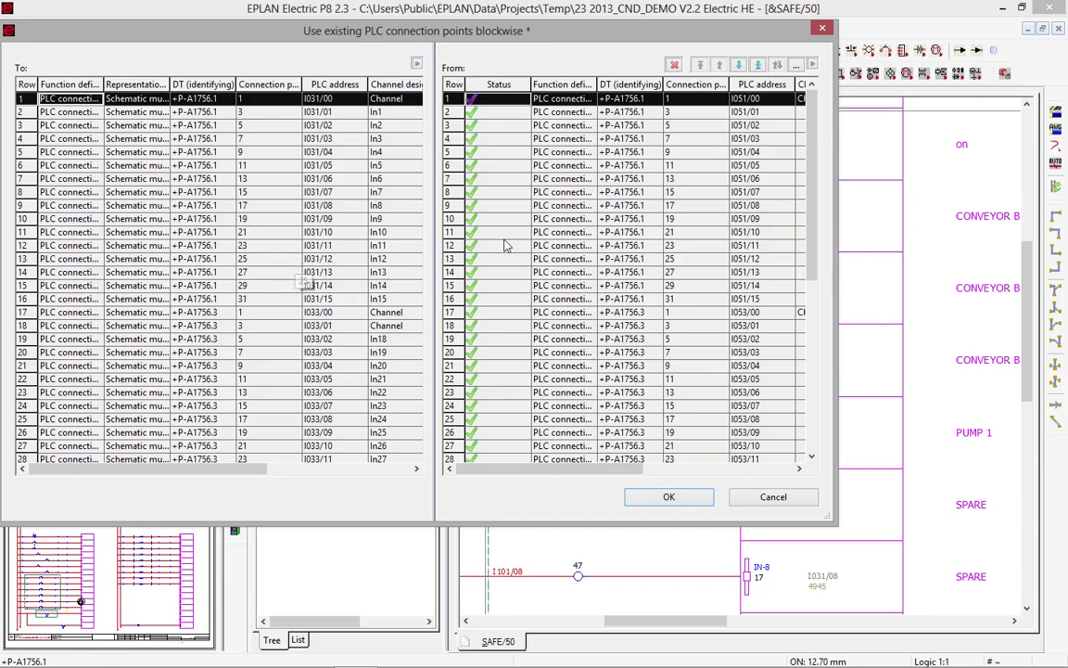
{"action": "left_click", "coordinate": [762, 152]}
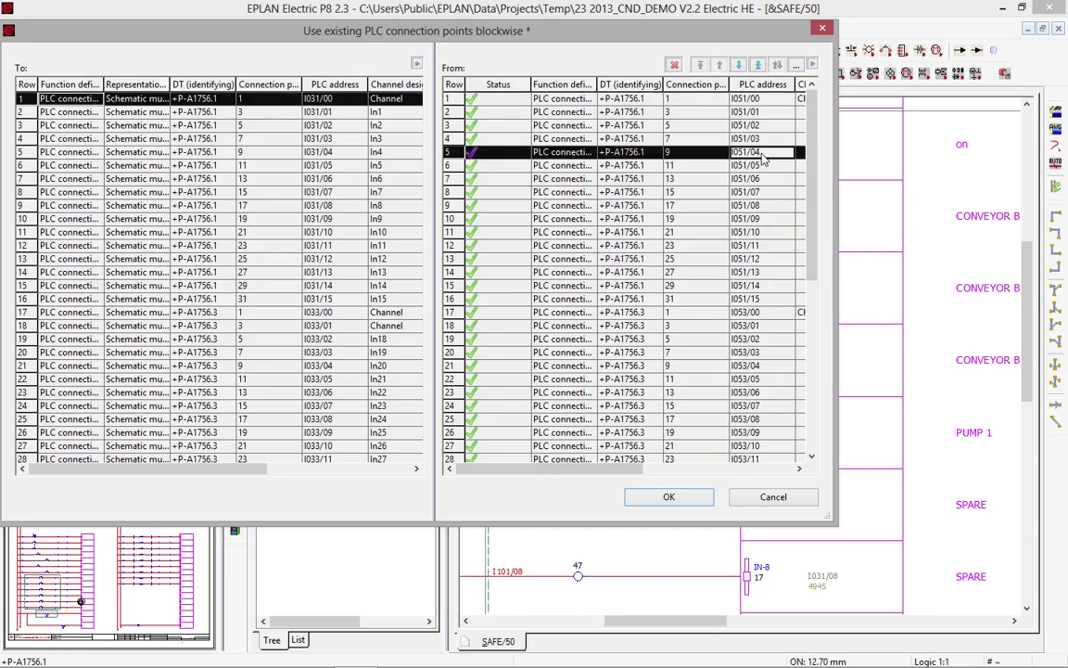
{"action": "left_click", "coordinate": [661, 498]}
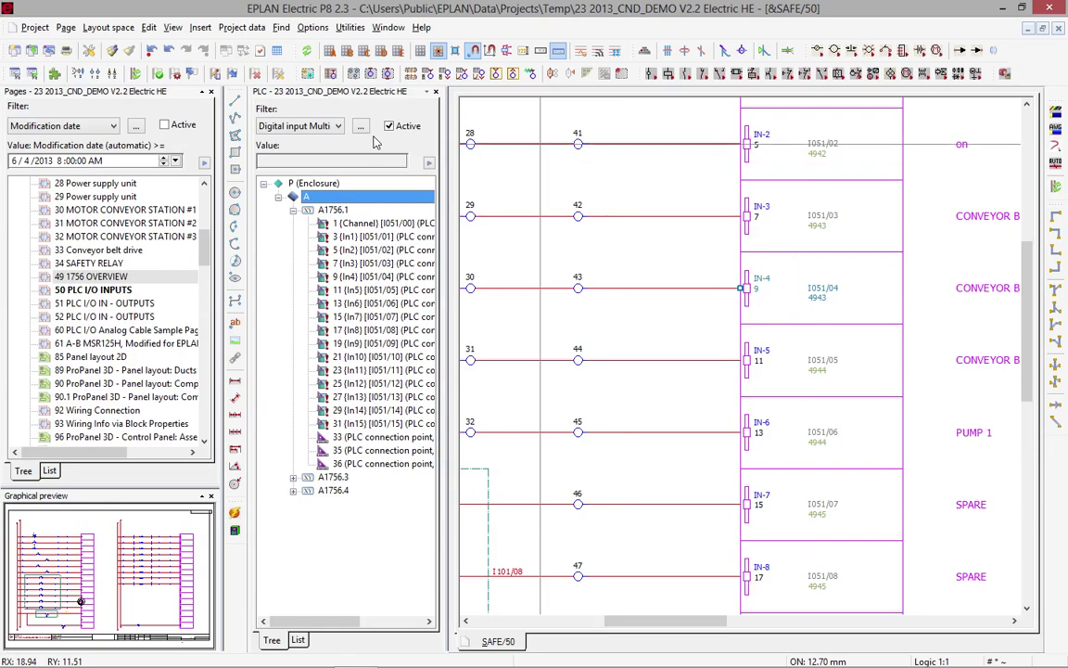
Filter the PLC navigator to Digital output Multi-Line and select the A and DRV output points through DRV3130.
{"action": "left_click", "coordinate": [306, 125]}
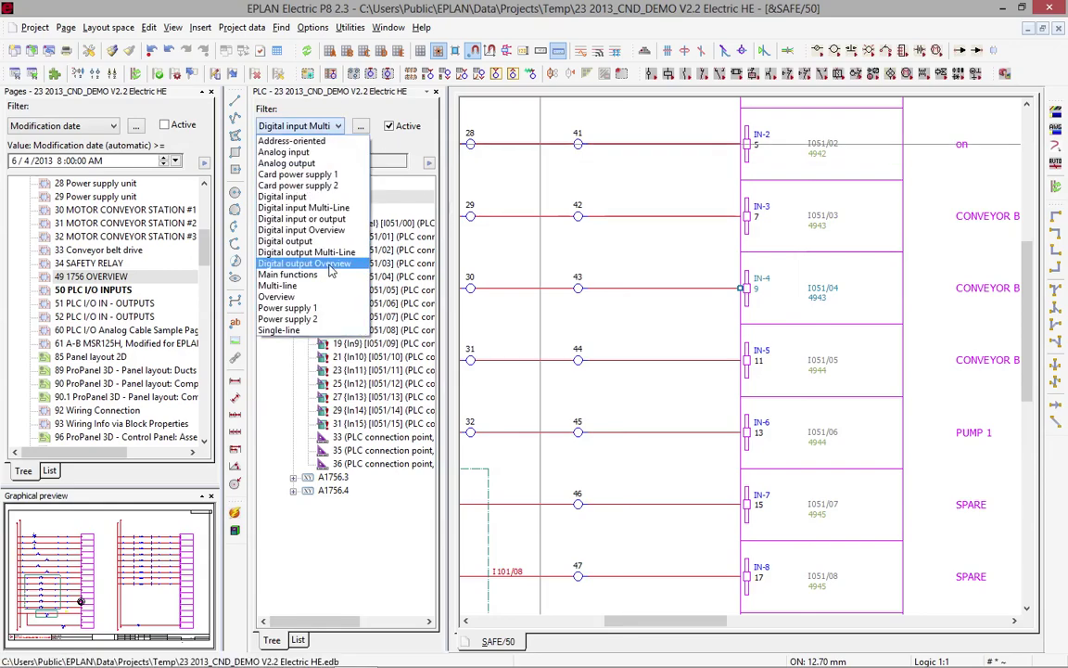
{"action": "left_click", "coordinate": [327, 255]}
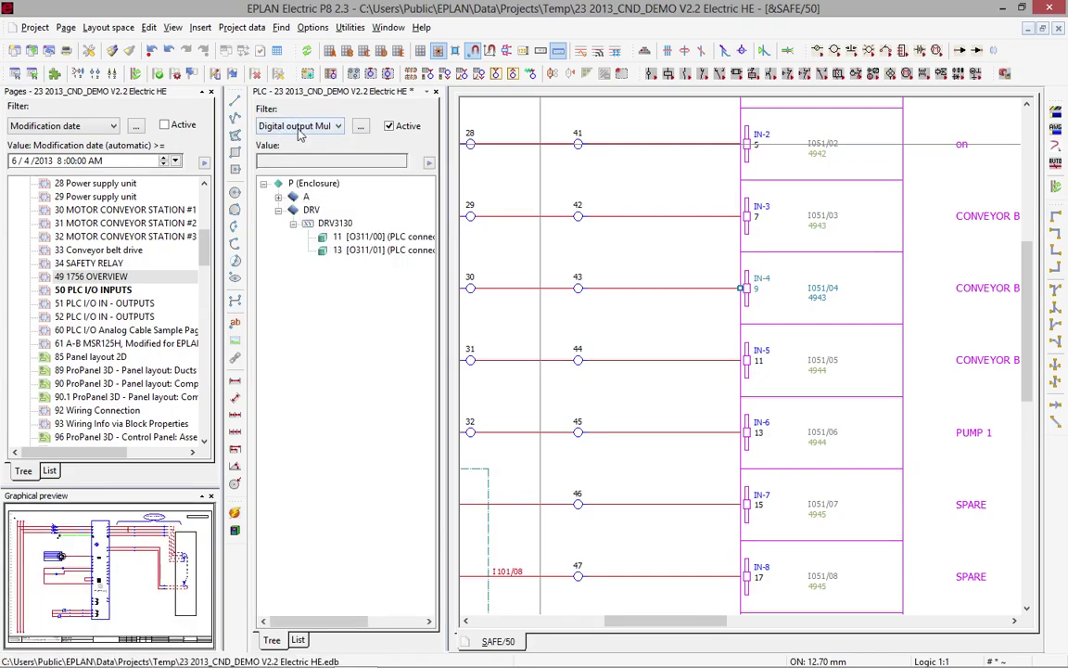
{"action": "left_click", "coordinate": [306, 196]}
{"action": "left_click", "coordinate": [348, 250], "text": "shift"}
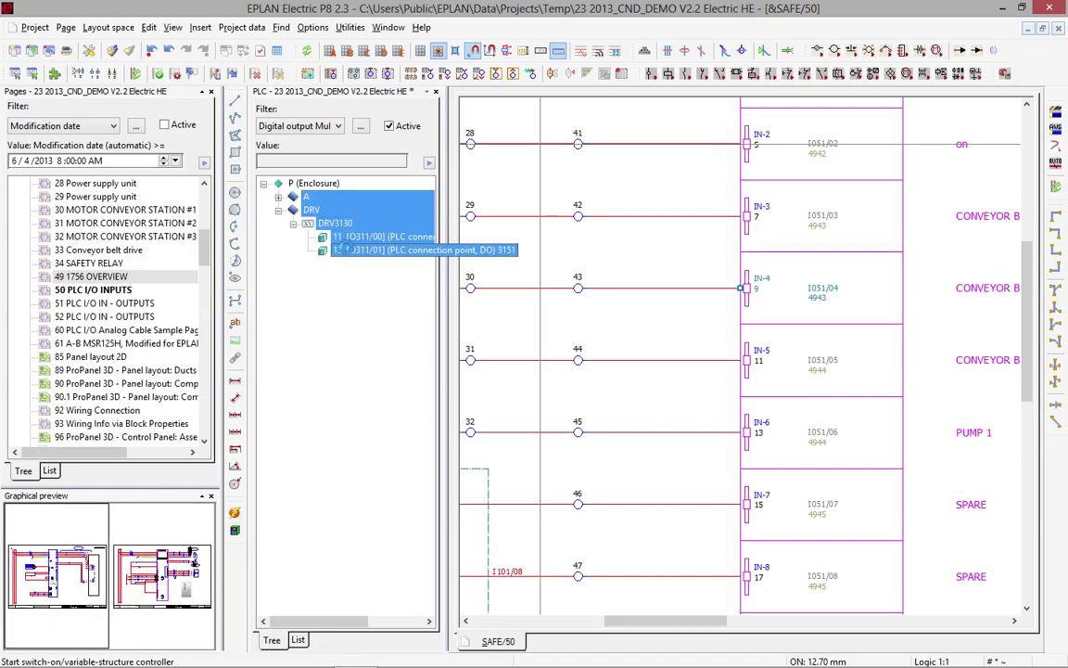
{"action": "right_click", "coordinate": [347, 249]}
{"action": "left_click", "coordinate": [250, 28]}
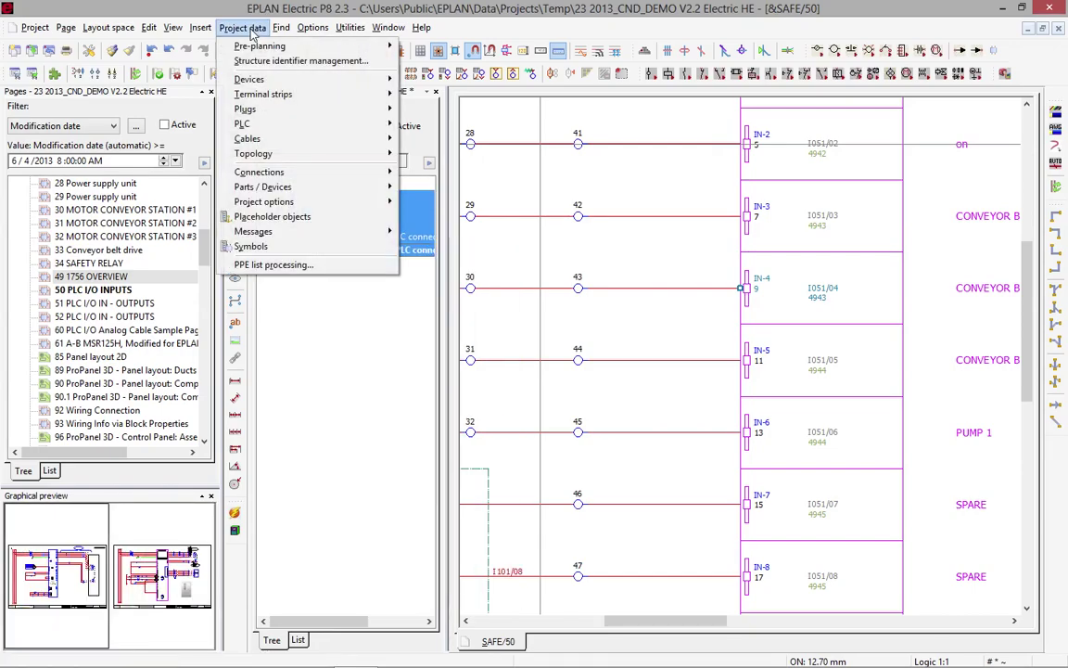
Start Use connection points blockwise with the Digital output Overview filter set to Active.
{"action": "mouse_move", "coordinate": [343, 123]}
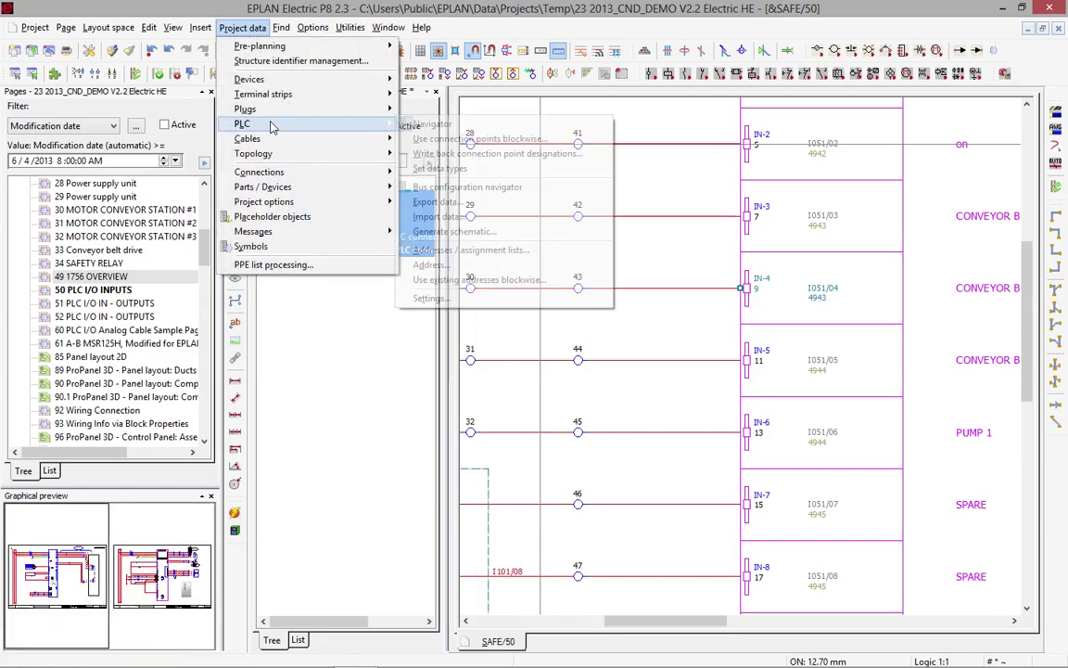
{"action": "left_click", "coordinate": [518, 140]}
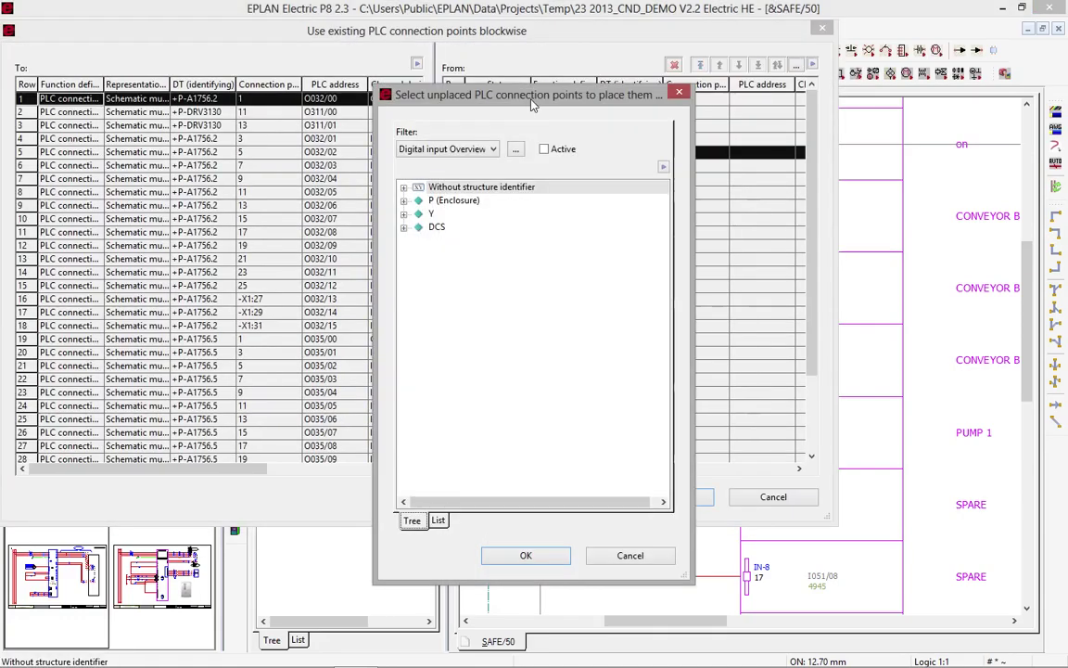
{"action": "left_click", "coordinate": [479, 150]}
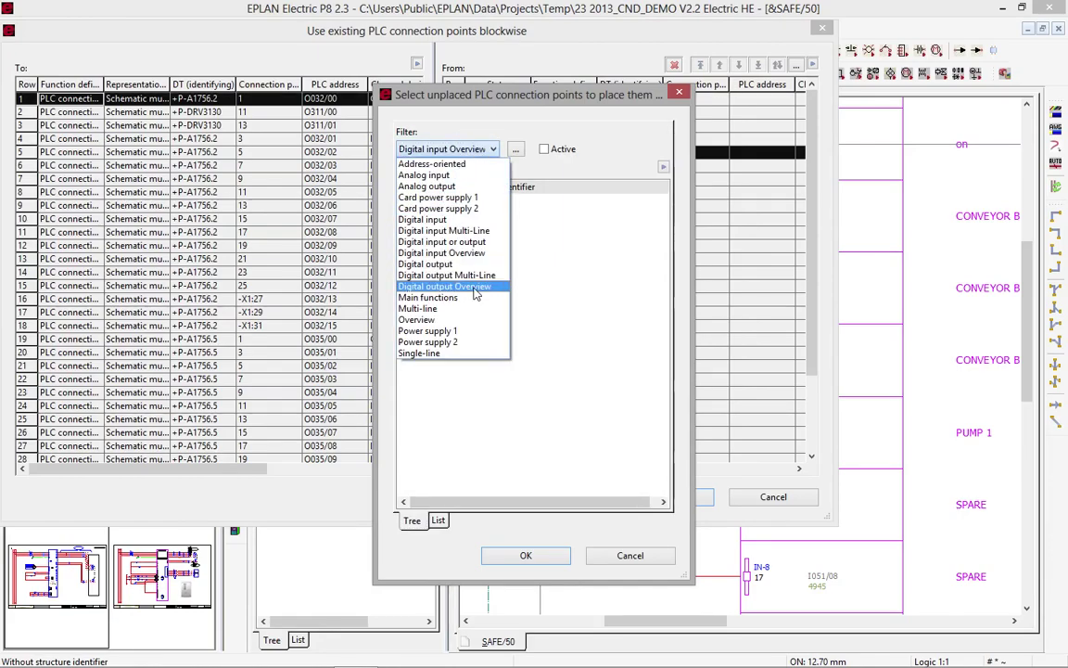
{"action": "left_click", "coordinate": [473, 286]}
{"action": "left_click", "coordinate": [546, 148]}
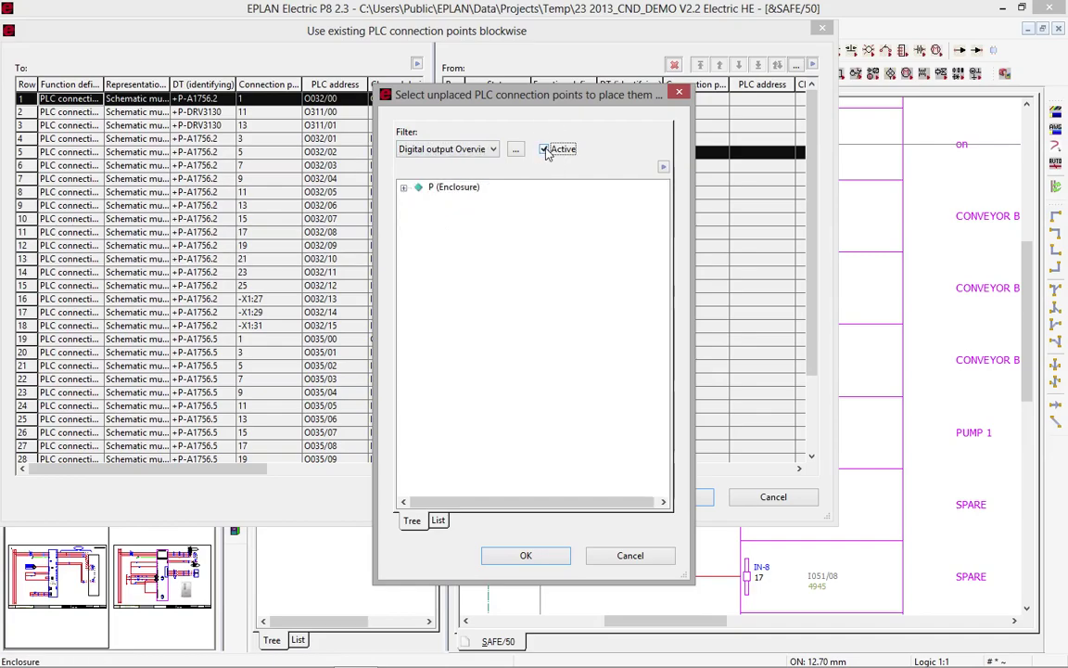
Choose overview cards A1756.2 and A1756.5 under PLC A and apply the blockwise assignment.
{"action": "left_click", "coordinate": [403, 187]}
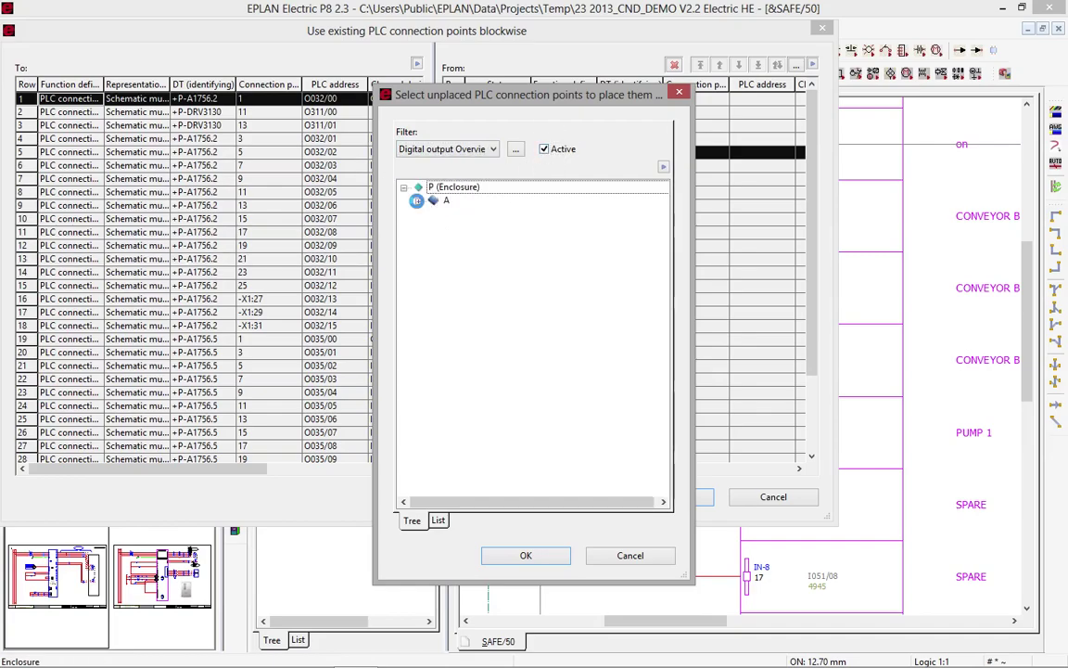
{"action": "left_click", "coordinate": [419, 200]}
{"action": "left_click", "coordinate": [456, 217]}
{"action": "left_click", "coordinate": [472, 228], "text": "shift"}
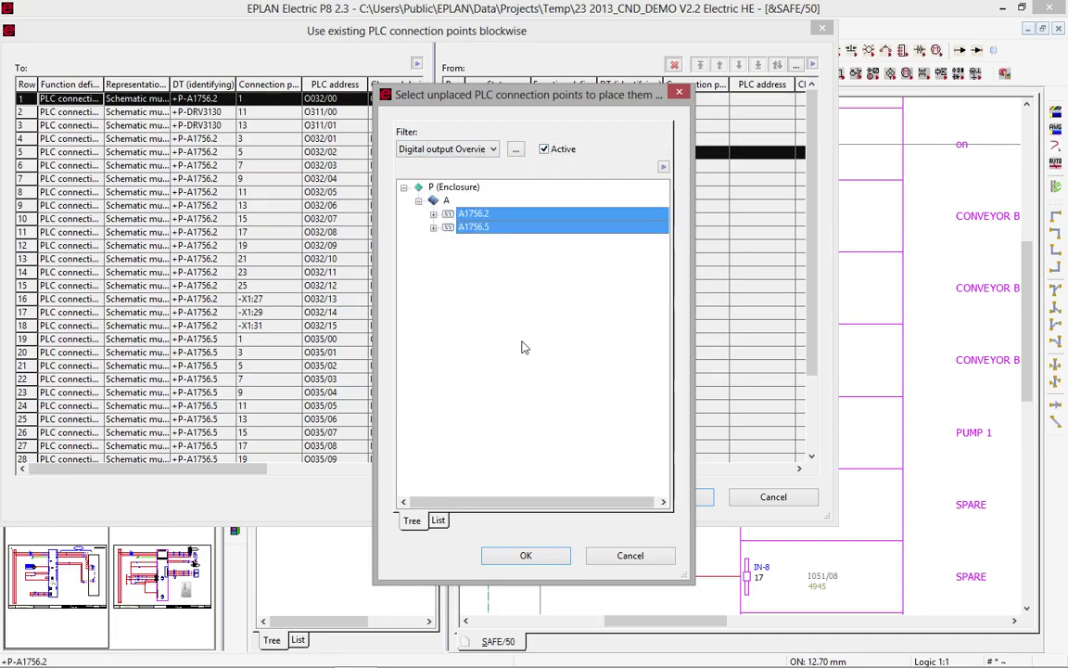
{"action": "left_click", "coordinate": [526, 555]}
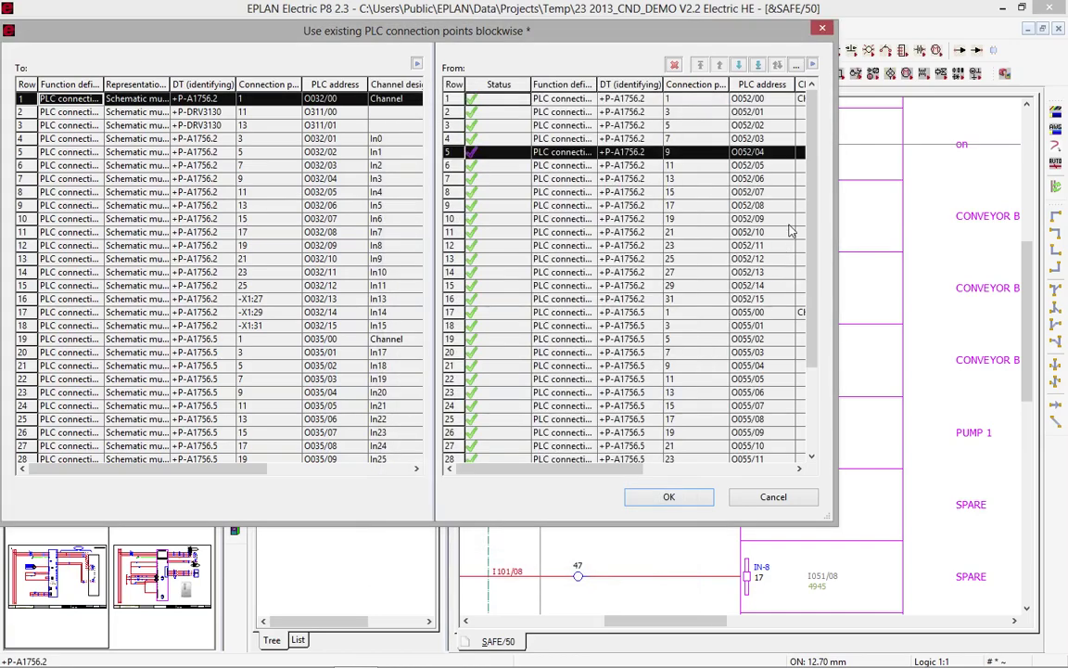
{"action": "left_click_drag", "start_coordinate": [812, 173], "coordinate": [820, 384]}
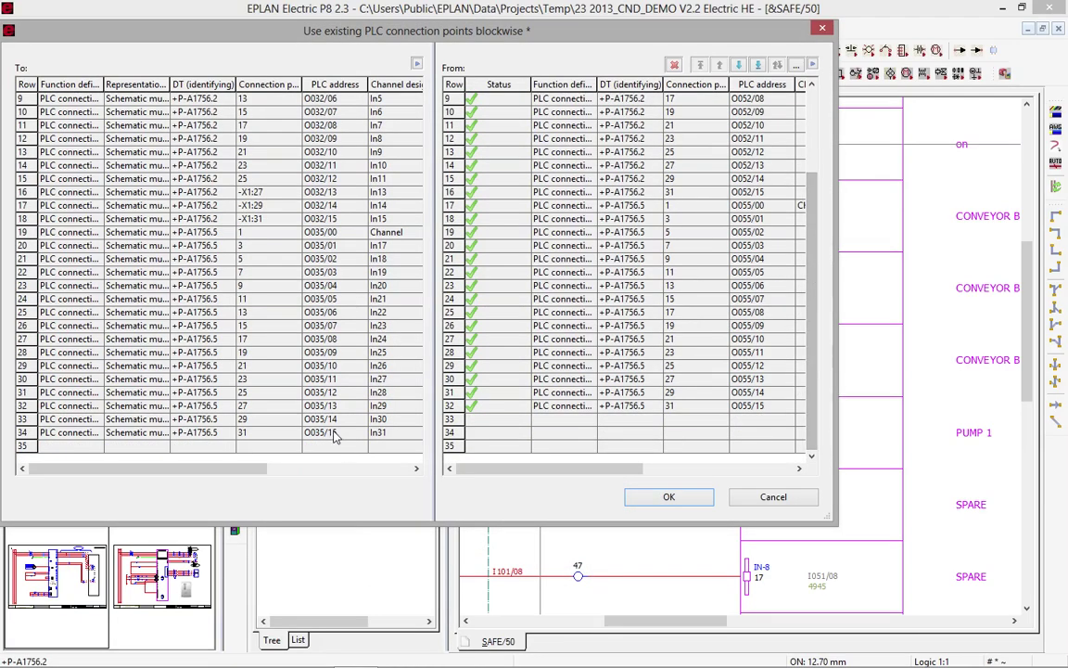
{"action": "left_click", "coordinate": [668, 498]}
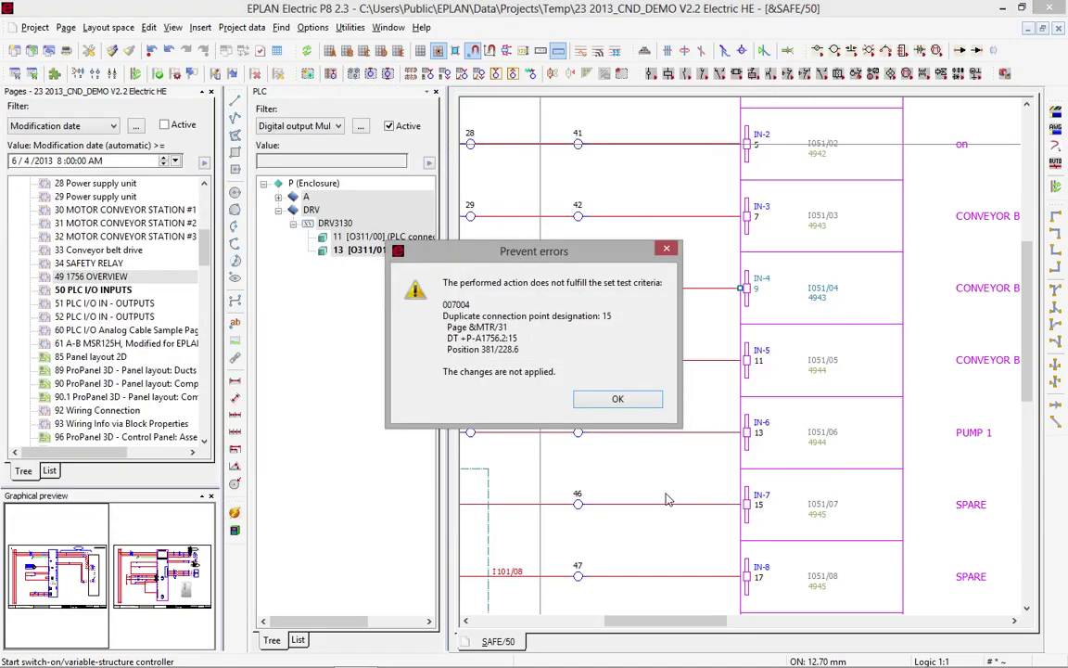
Acknowledge the duplicate connection point designation 15 error with OK.
{"action": "left_click", "coordinate": [592, 399]}
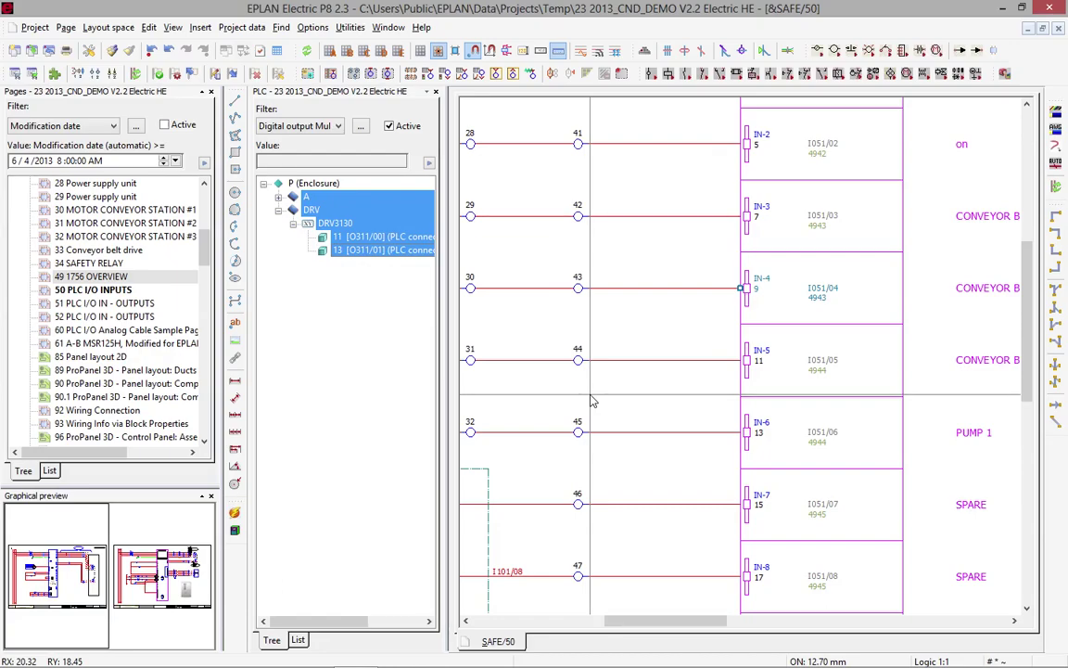
Open page 49 1756 OVERVIEW without the navigator and zoom in on the input card's I053 terminals.
{"action": "double_click", "coordinate": [104, 276]}
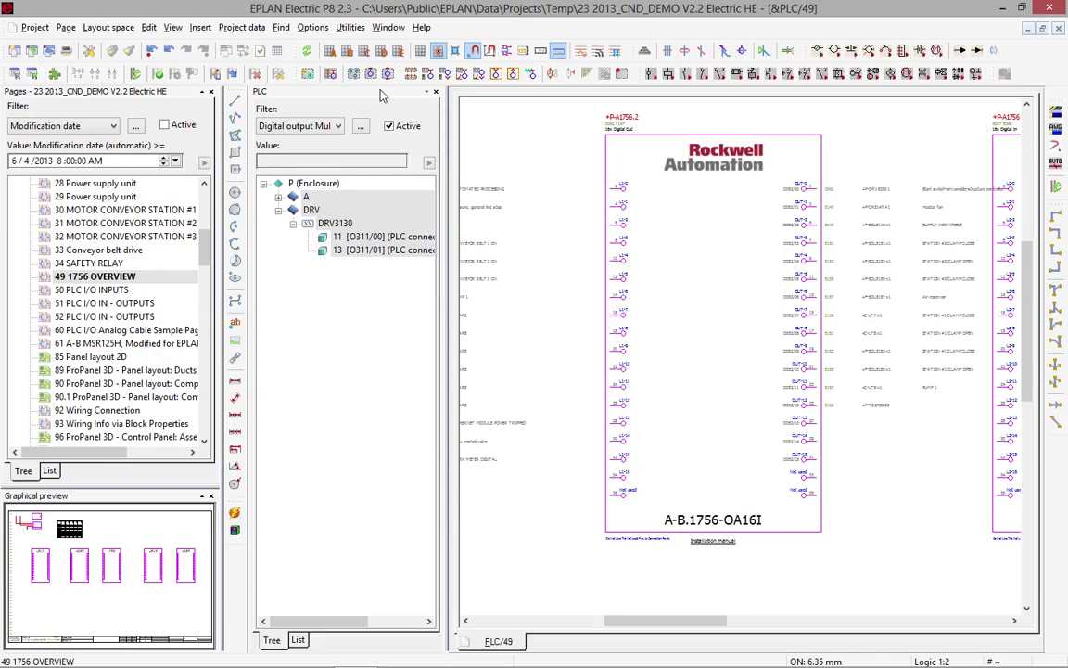
{"action": "left_click", "coordinate": [436, 92]}
{"action": "scroll", "coordinate": [353, 232], "scroll_direction": "down", "scroll_amount": 3}
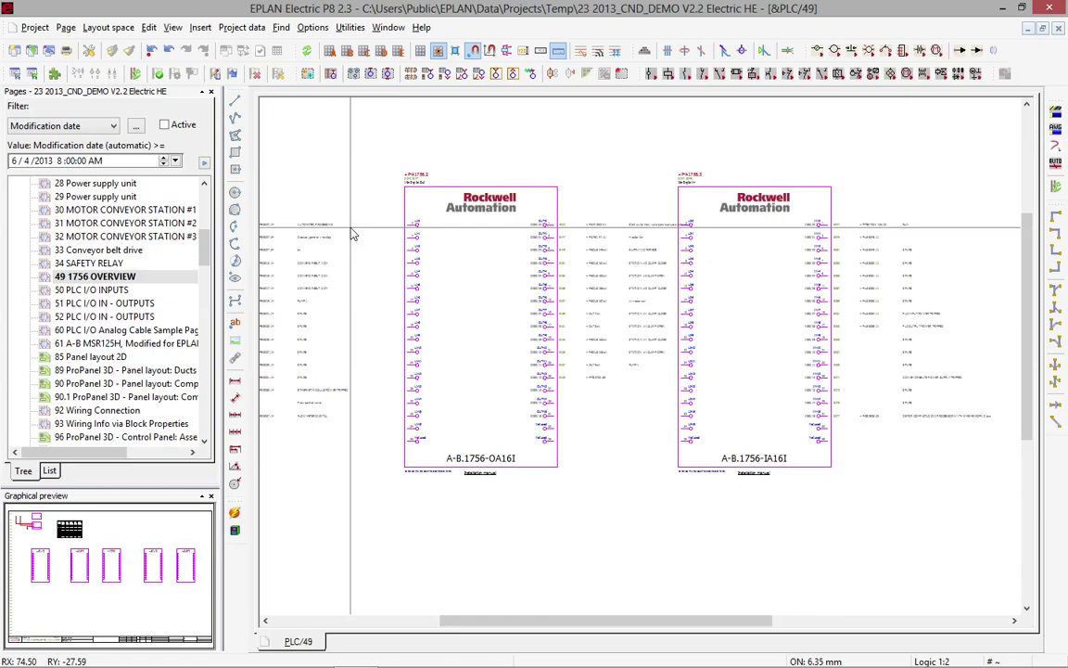
{"action": "key", "text": "z"}
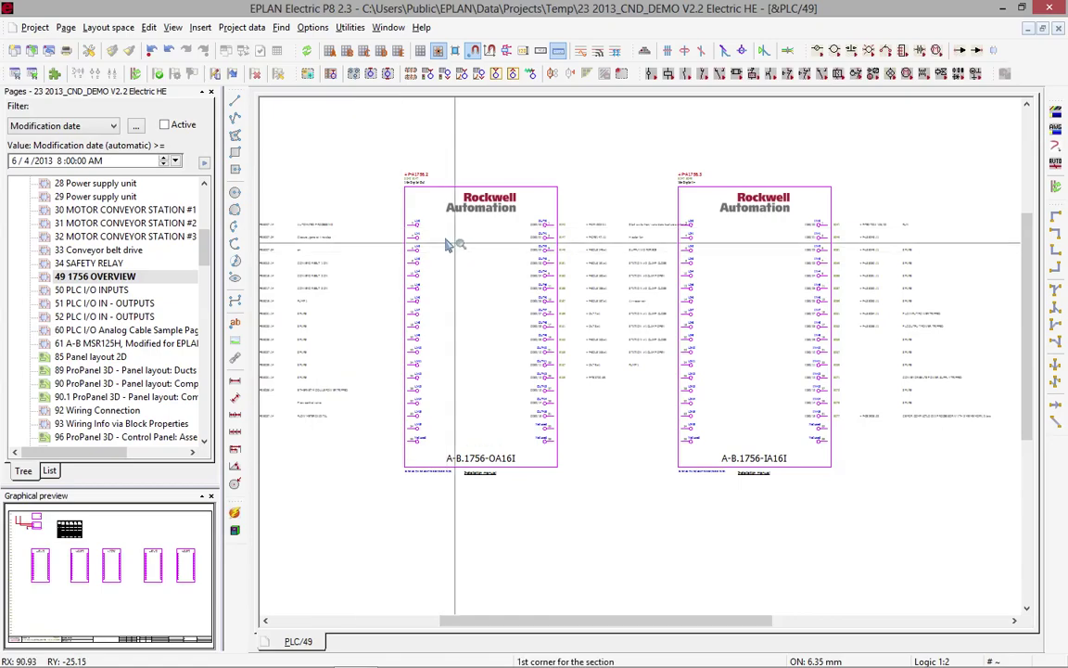
{"action": "left_click", "coordinate": [742, 205]}
{"action": "left_click", "coordinate": [889, 316]}
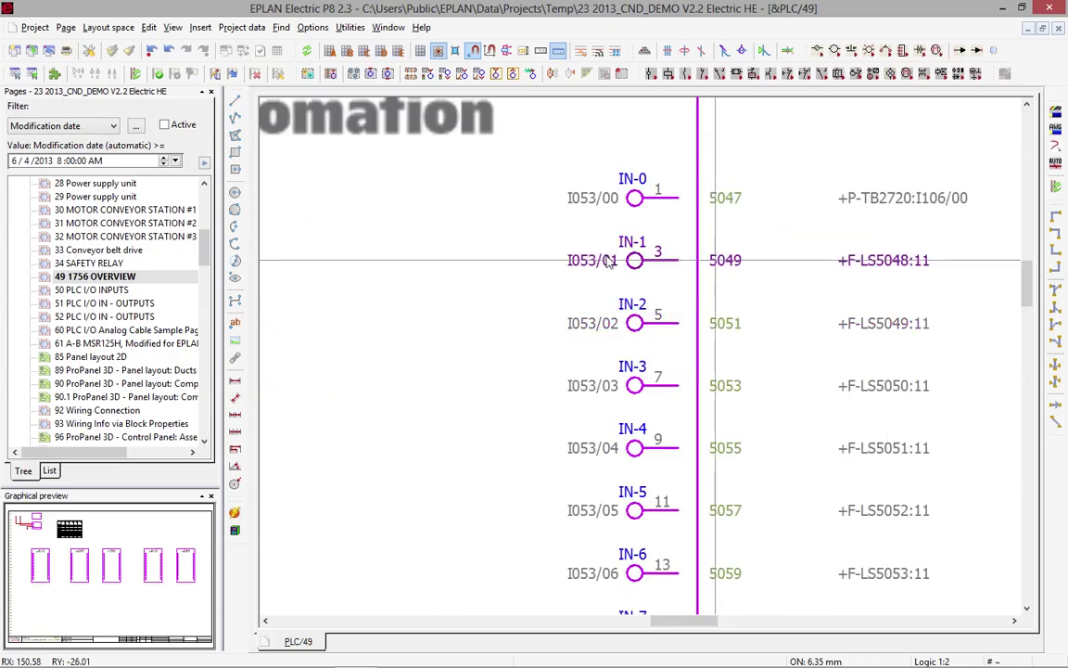
Go to page SAFE/50 to check the +P-A1756.3:I053 input addresses, then switch to QuickTime Player.
{"action": "key", "text": "Page_Down"}
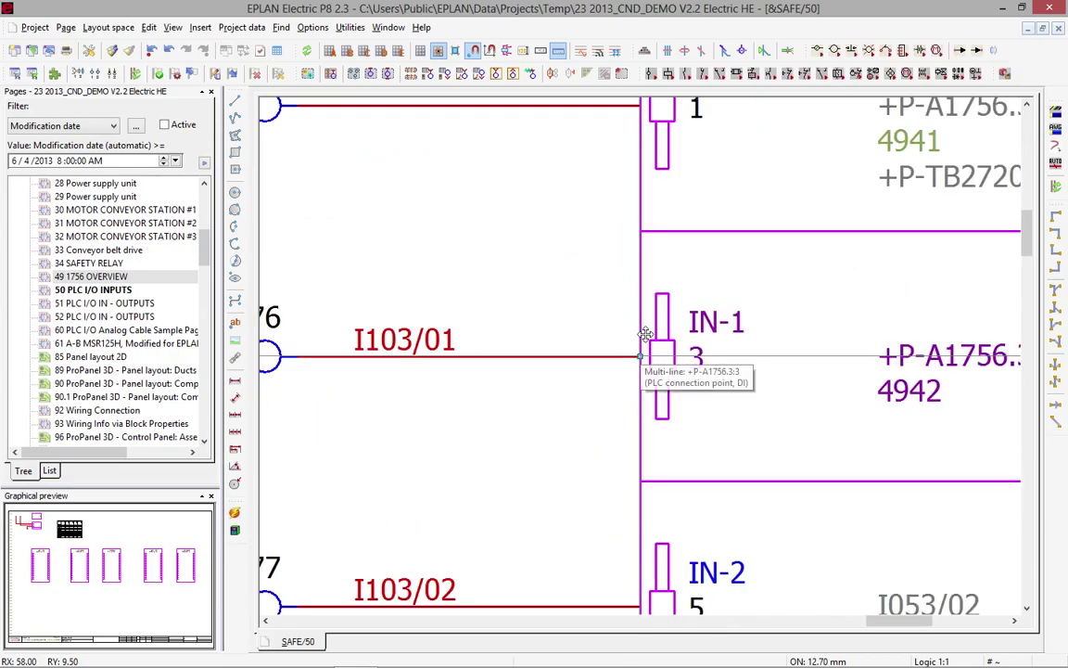
{"action": "scroll", "coordinate": [546, 312], "scroll_direction": "down", "scroll_amount": 2}
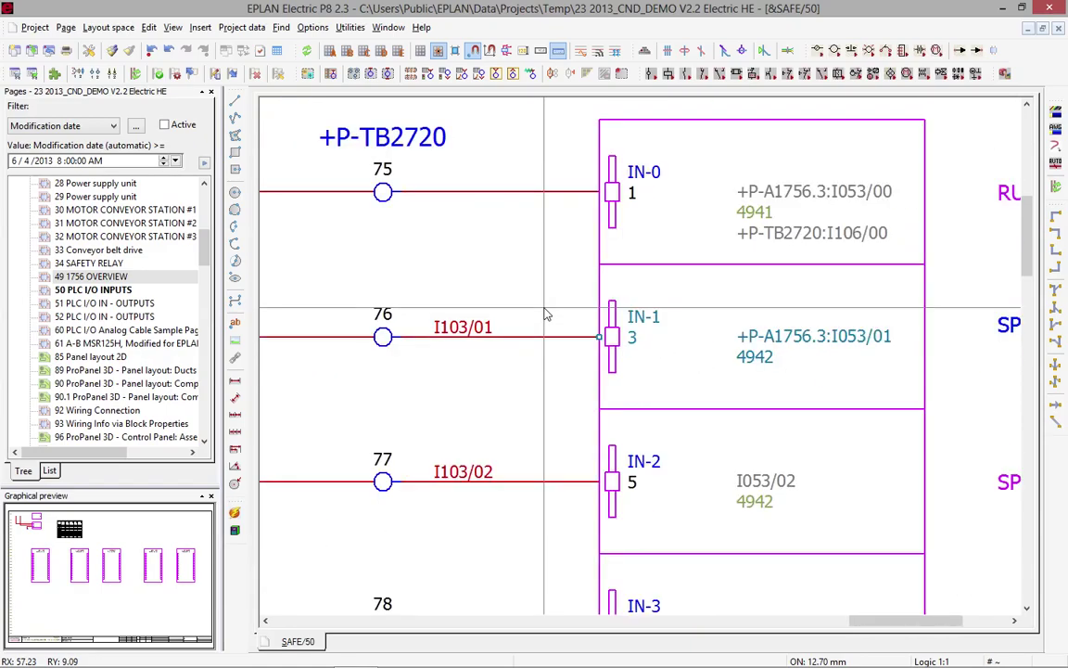
{"action": "key", "text": "super+Tab"}
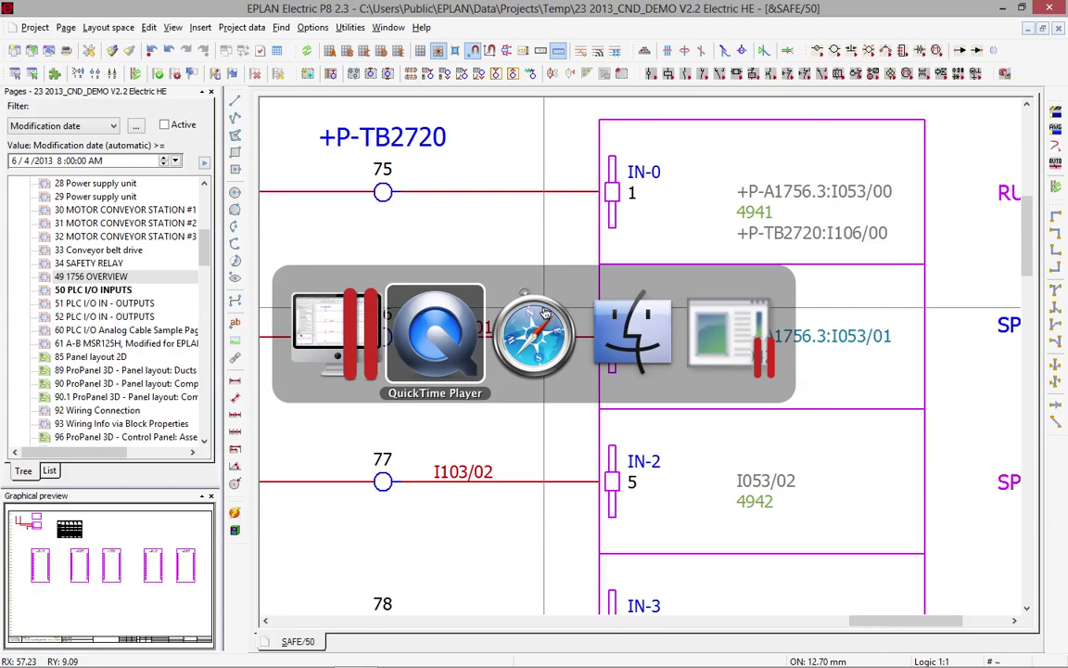